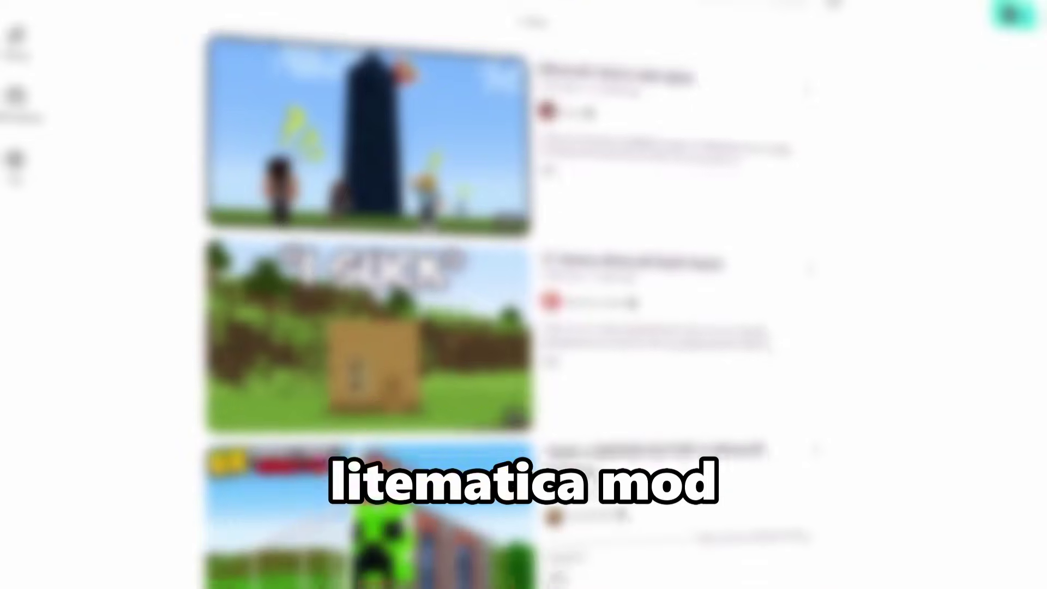
# - Scroll down to schematic 11 in Load Schematic and open its Material List
pyautogui.scroll(-5, 366, 305)
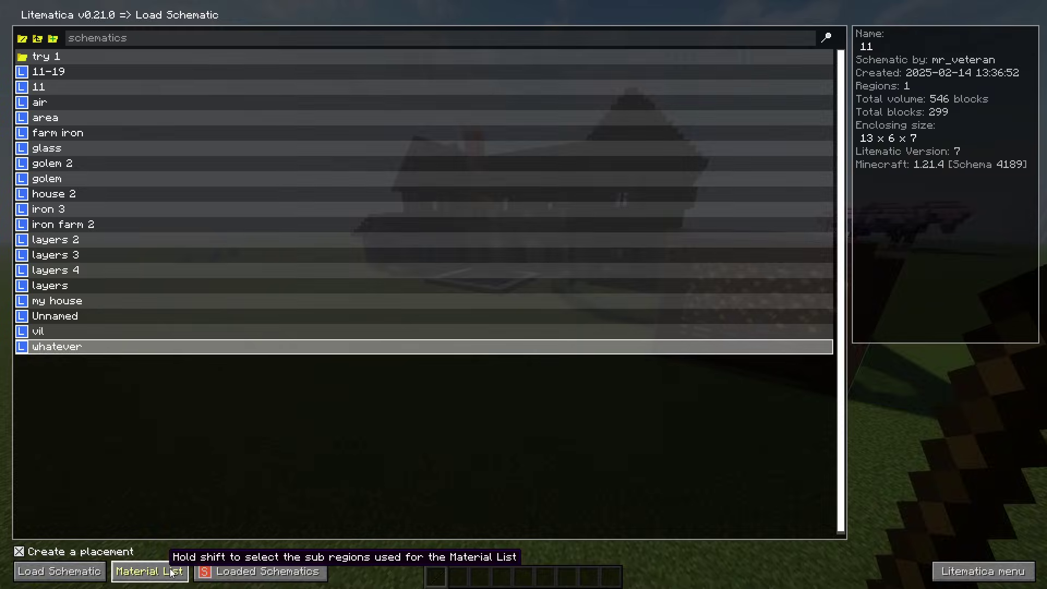
pyautogui.click(171, 571)
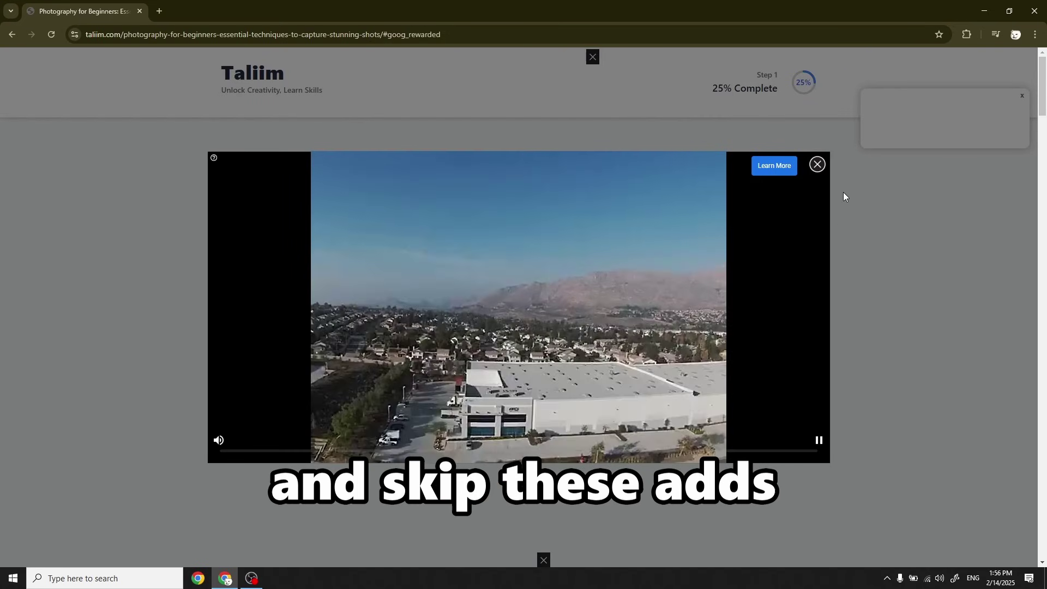
# - Skip the ads and download litematica mod.rar from MediaFire
pyautogui.click(817, 164)
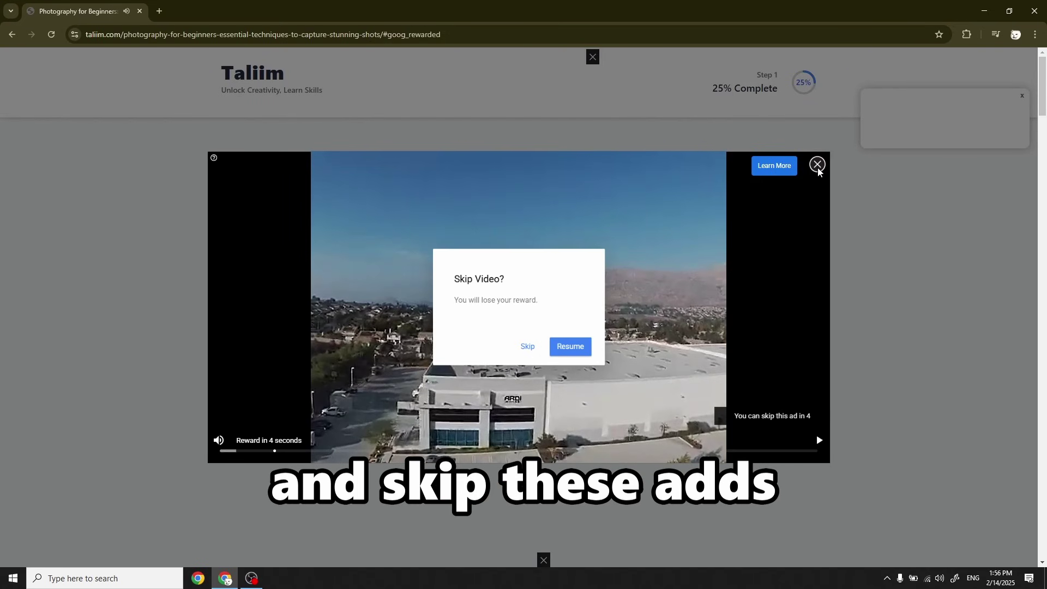
pyautogui.click(528, 347)
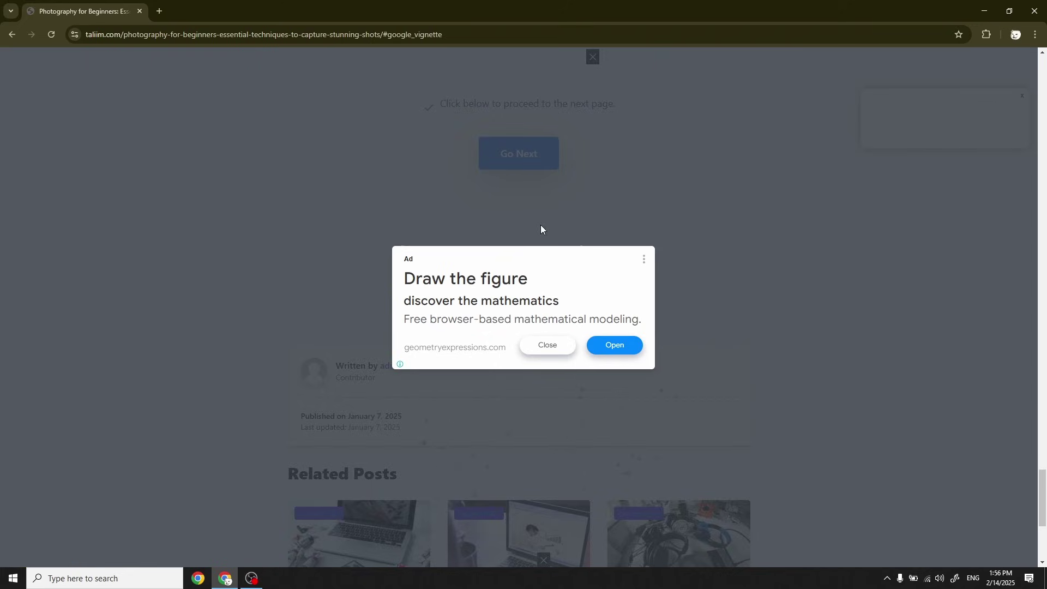
pyautogui.click(545, 344)
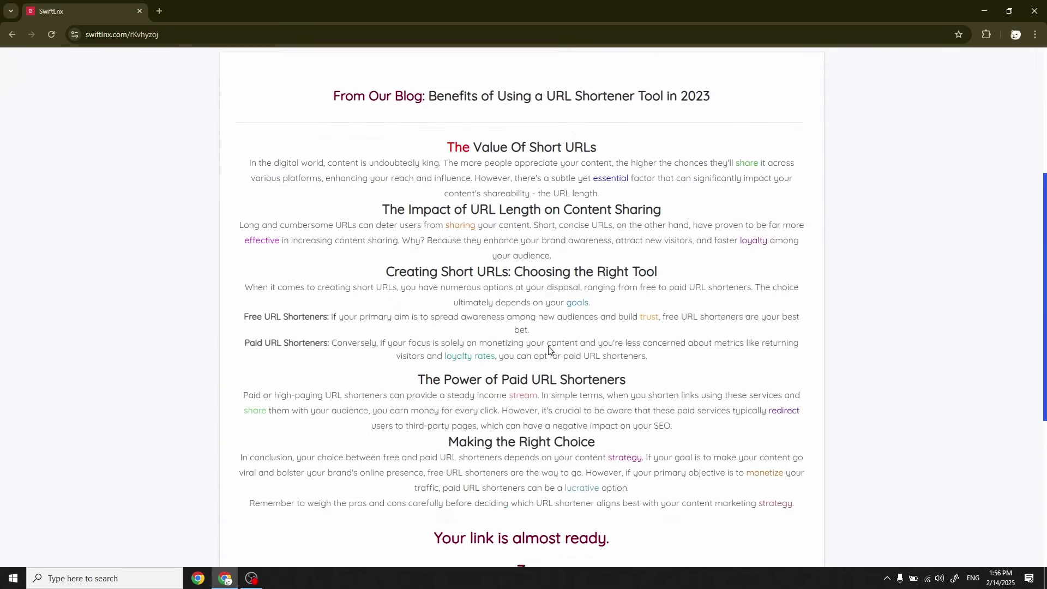
pyautogui.scroll(-3, 545, 382)
pyautogui.click(522, 414)
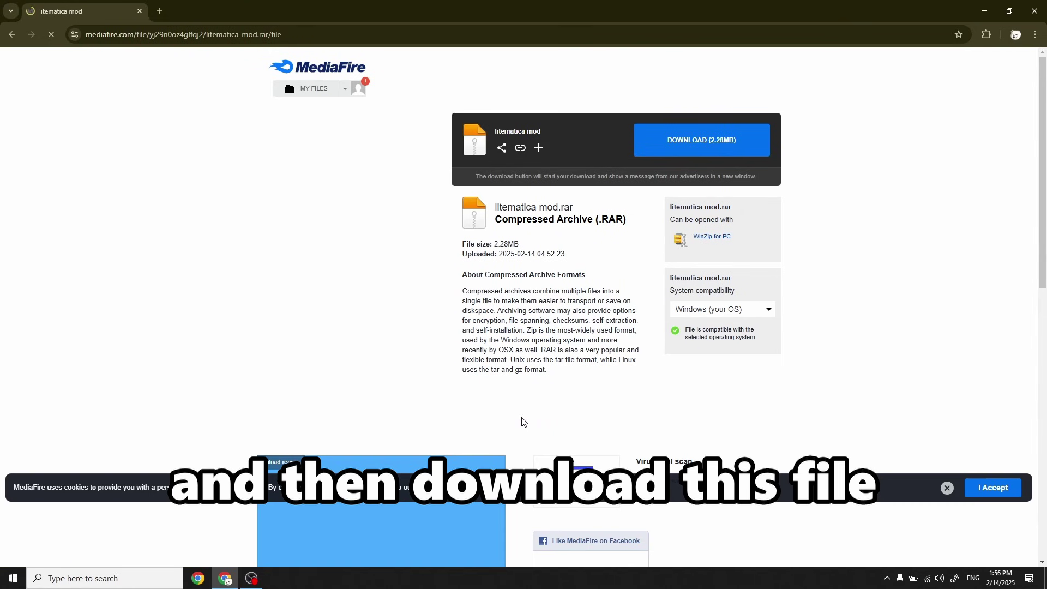
pyautogui.click(701, 150)
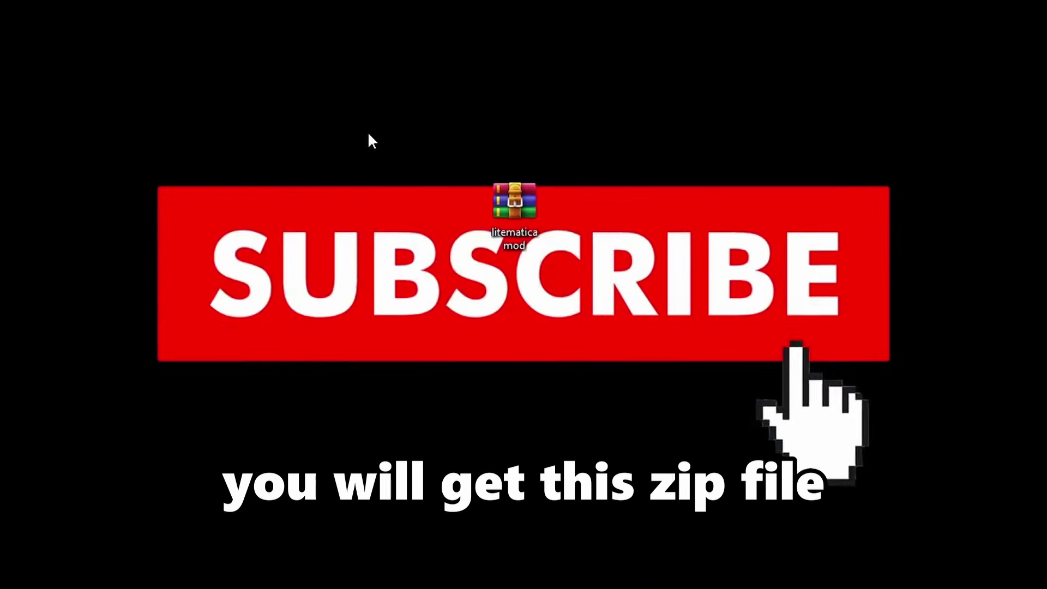
# - Extract the litematica mod.rar archive onto the desktop
pyautogui.moveTo(332, 103); pyautogui.dragTo(595, 358)
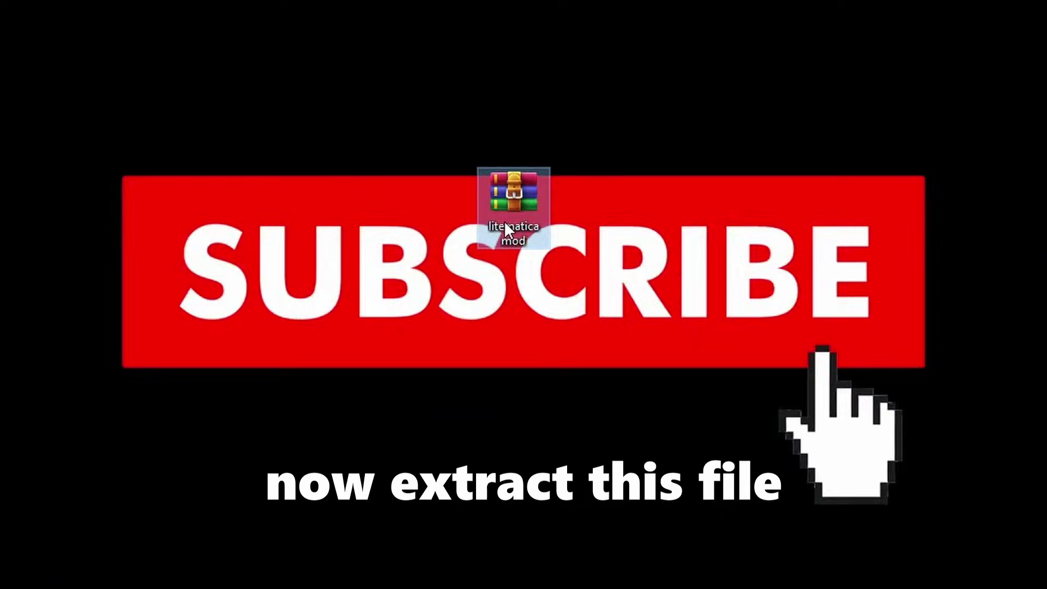
pyautogui.rightClick(504, 220)
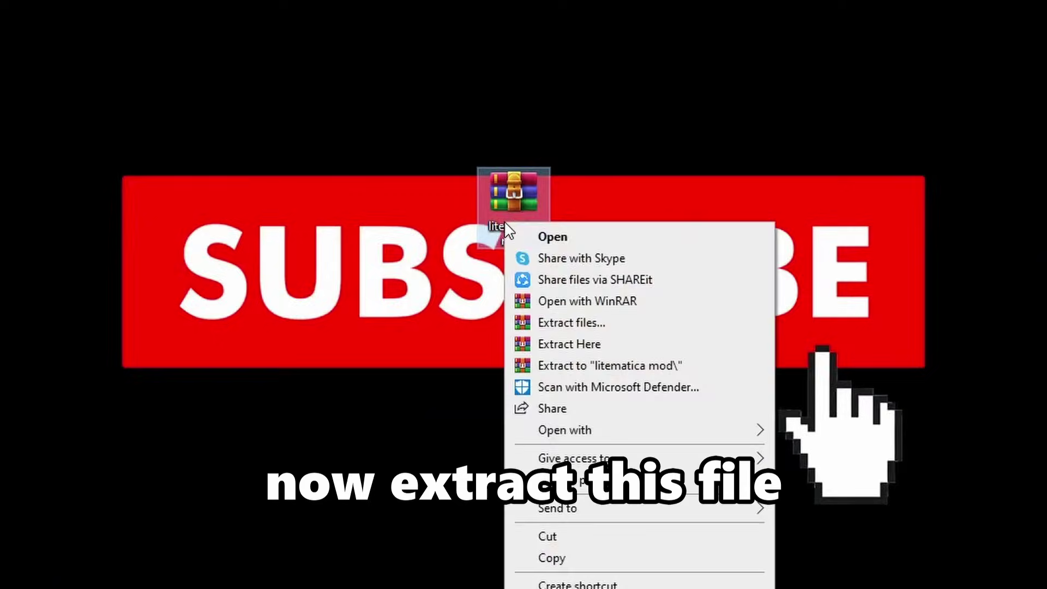
pyautogui.click(553, 354)
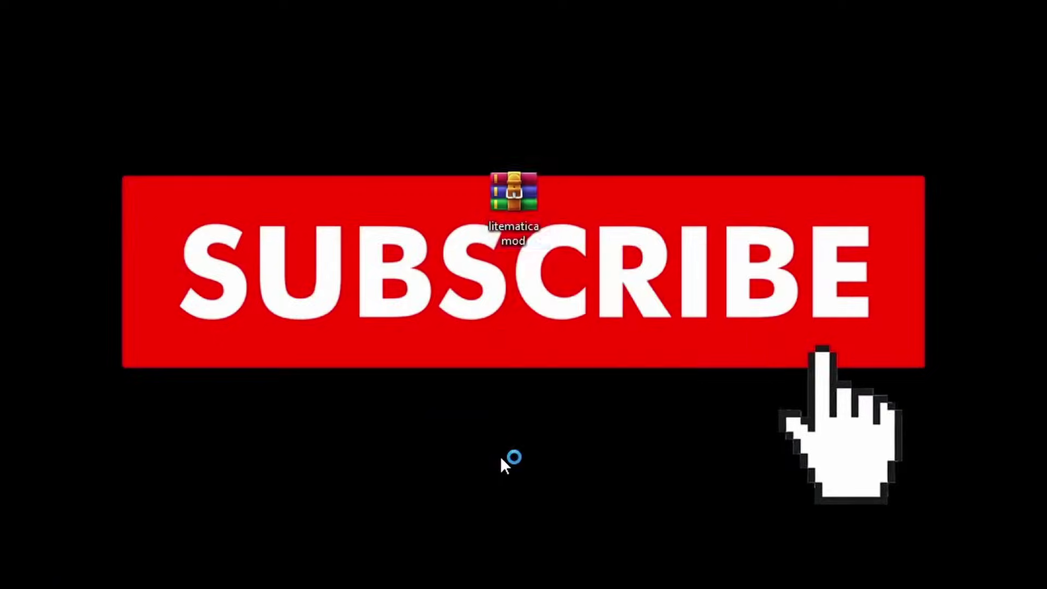
pyautogui.moveTo(89, 129); pyautogui.dragTo(351, 486)
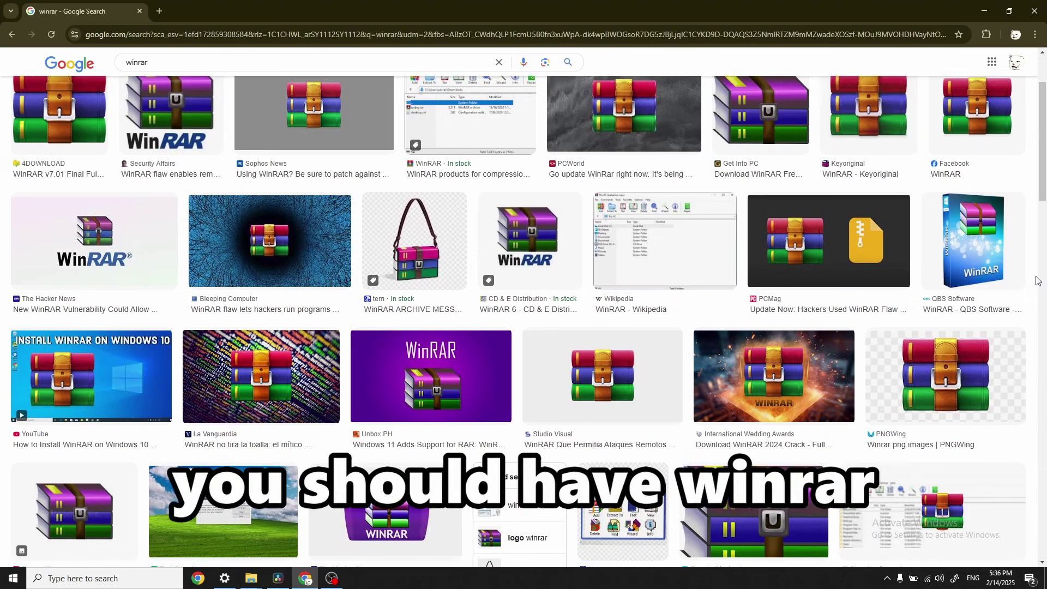
pyautogui.scroll(-3, 1037, 281)
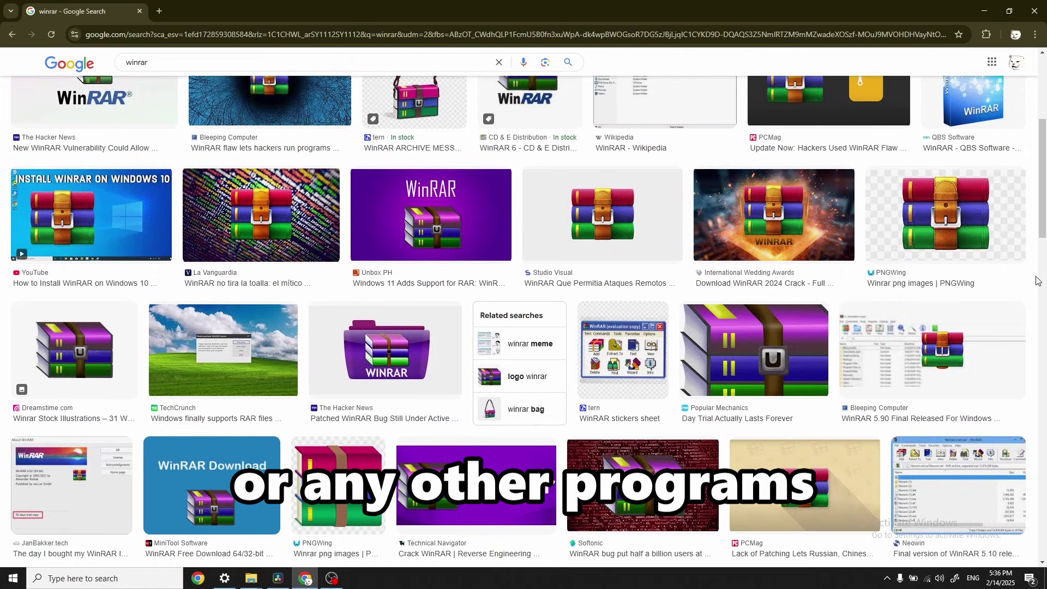
pyautogui.scroll(-3, 1037, 280)
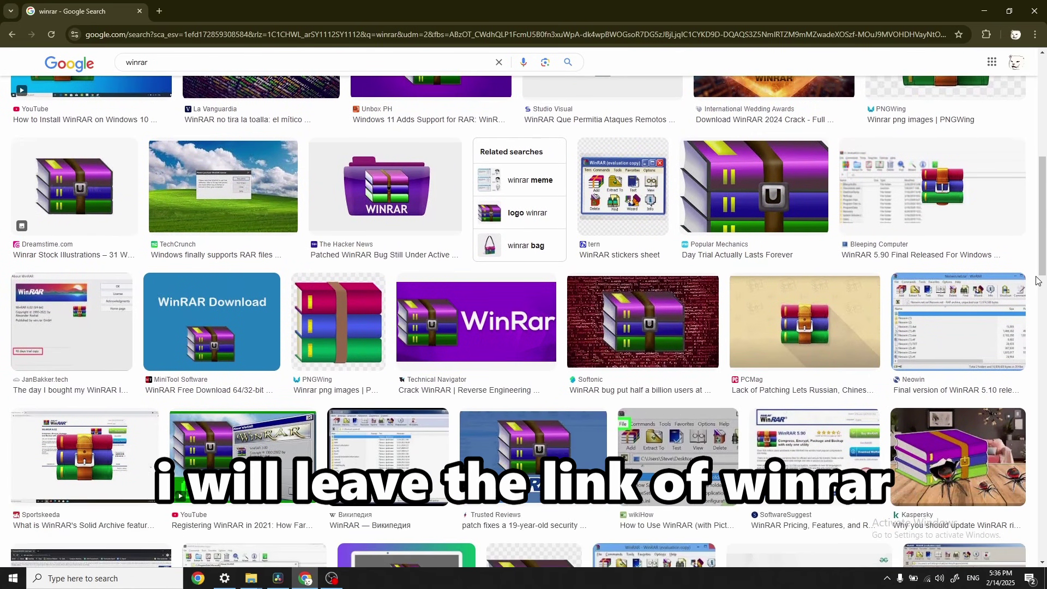
pyautogui.scroll(-1, 1037, 281)
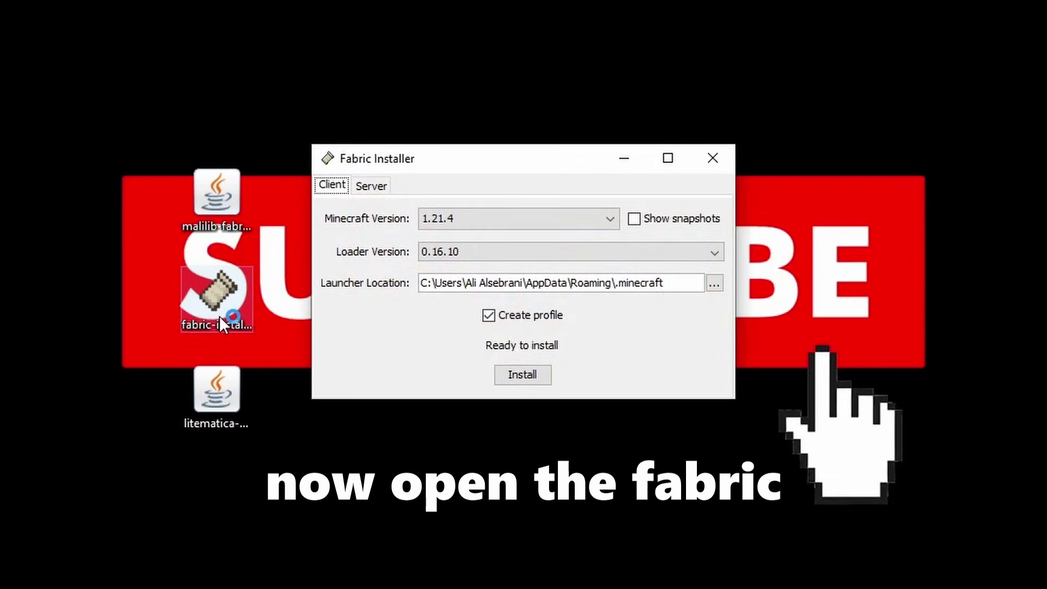
# - Install Fabric loader 0.16.10 for 1.21.4, acknowledge the success message, and close the installer
pyautogui.click(529, 376)
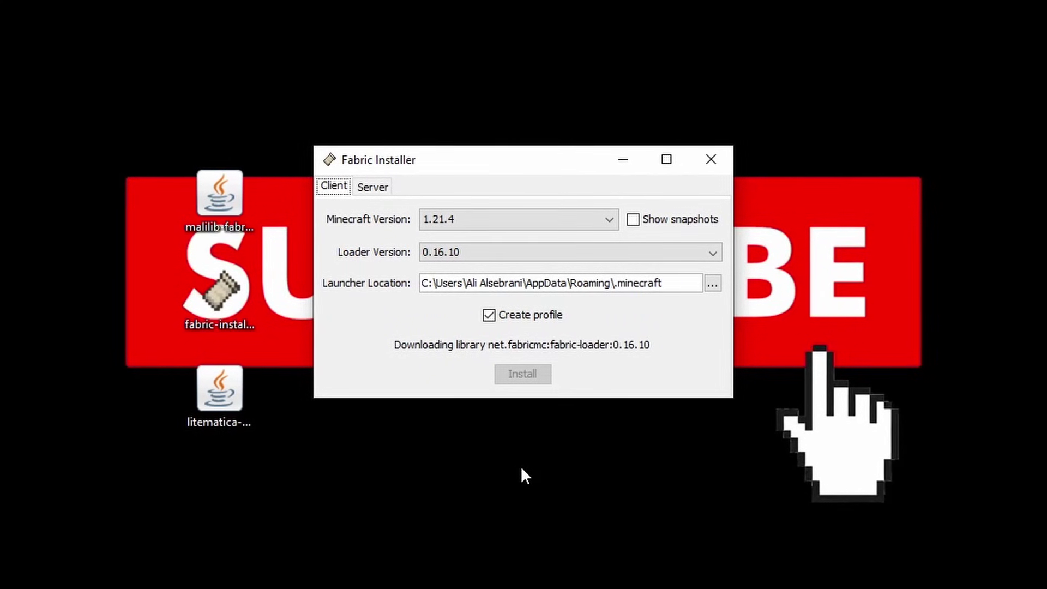
pyautogui.click(522, 319)
pyautogui.click(709, 160)
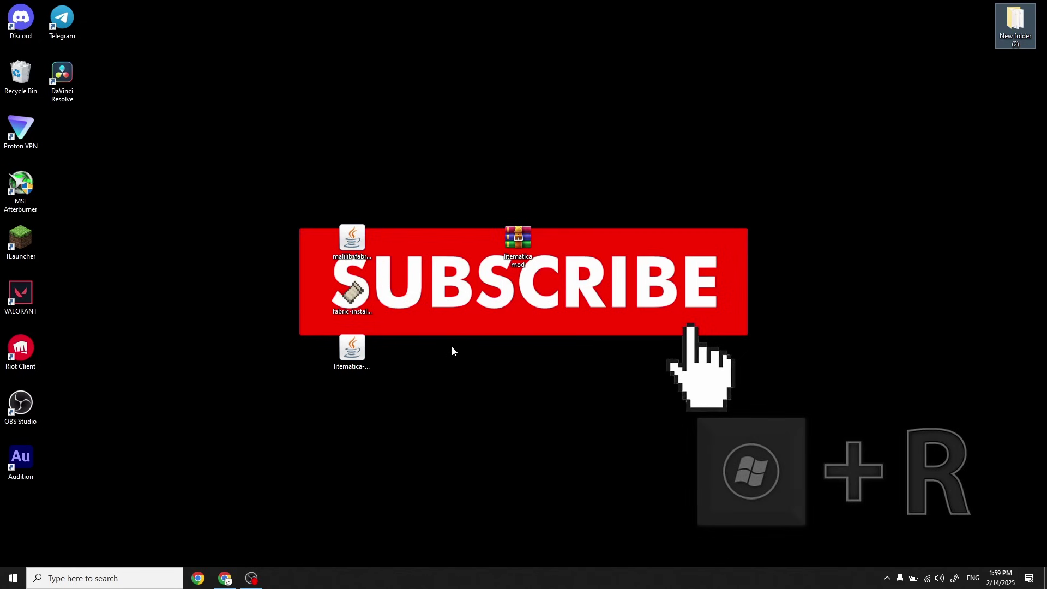
# - Run %appdata% from the Run dialog to reach the Roaming folder
pyautogui.press('super+r')
pyautogui.write('%appdata%')
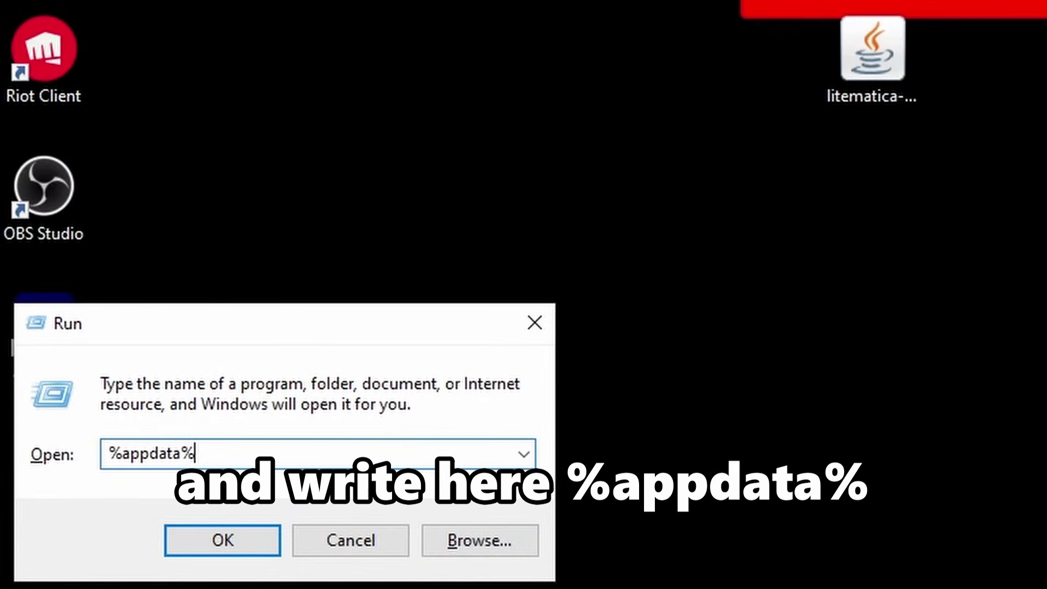
pyautogui.press('Return')
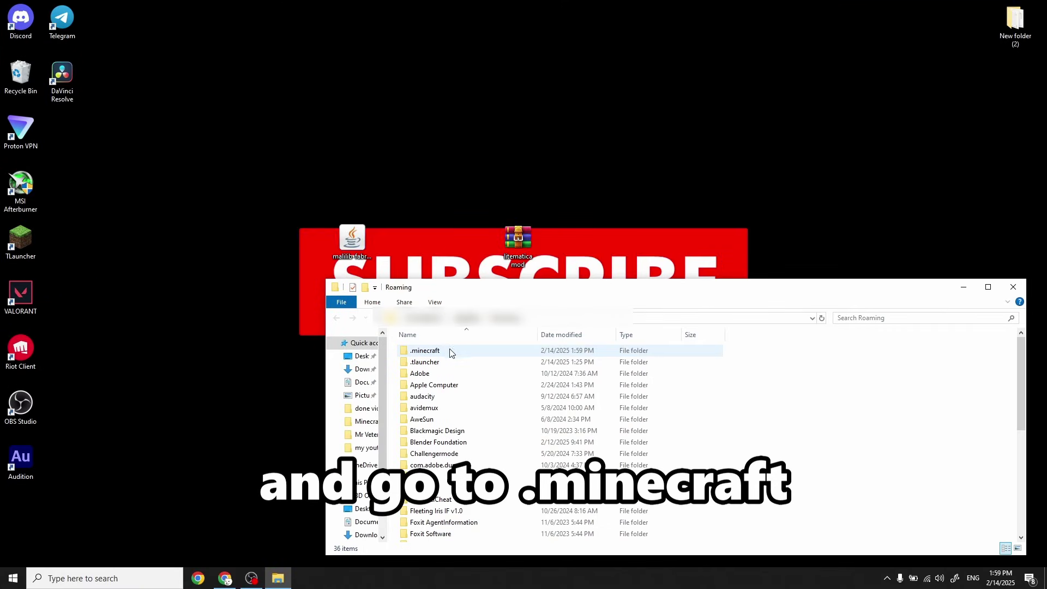
# - Create a new folder named mods inside .minecraft
pyautogui.doubleClick(450, 351)
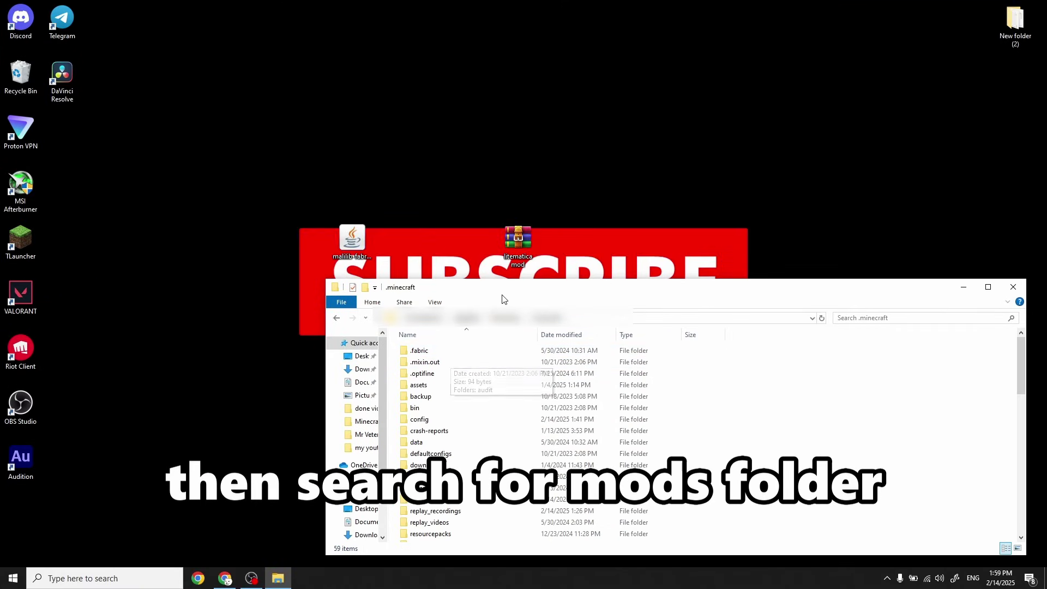
pyautogui.moveTo(502, 289); pyautogui.dragTo(380, 178)
pyautogui.scroll(-3, 636, 355)
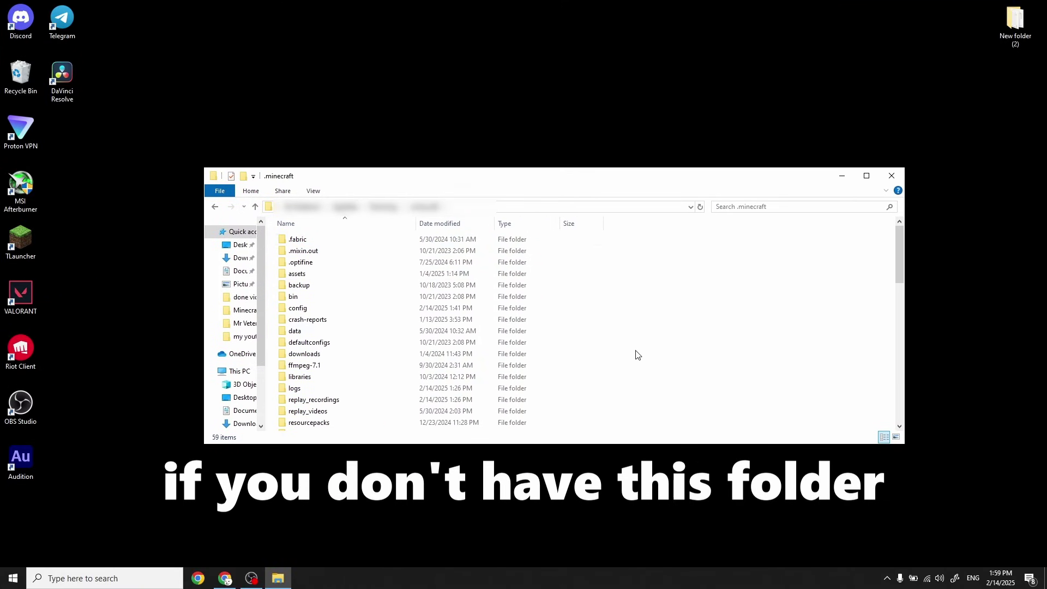
pyautogui.rightClick(620, 320)
pyautogui.moveTo(641, 436)
pyautogui.click(754, 416)
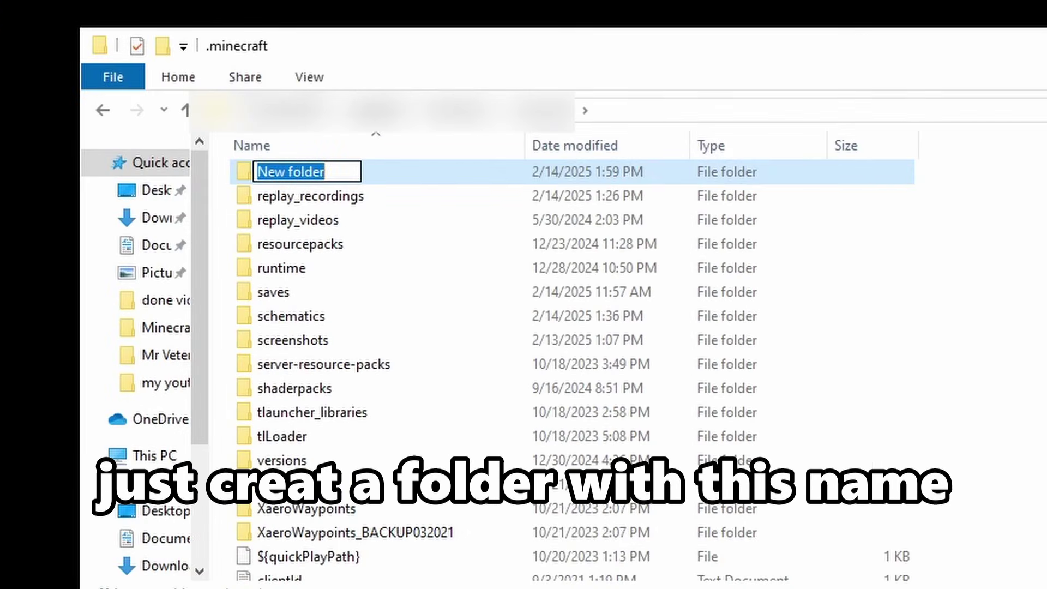
pyautogui.write('mods')
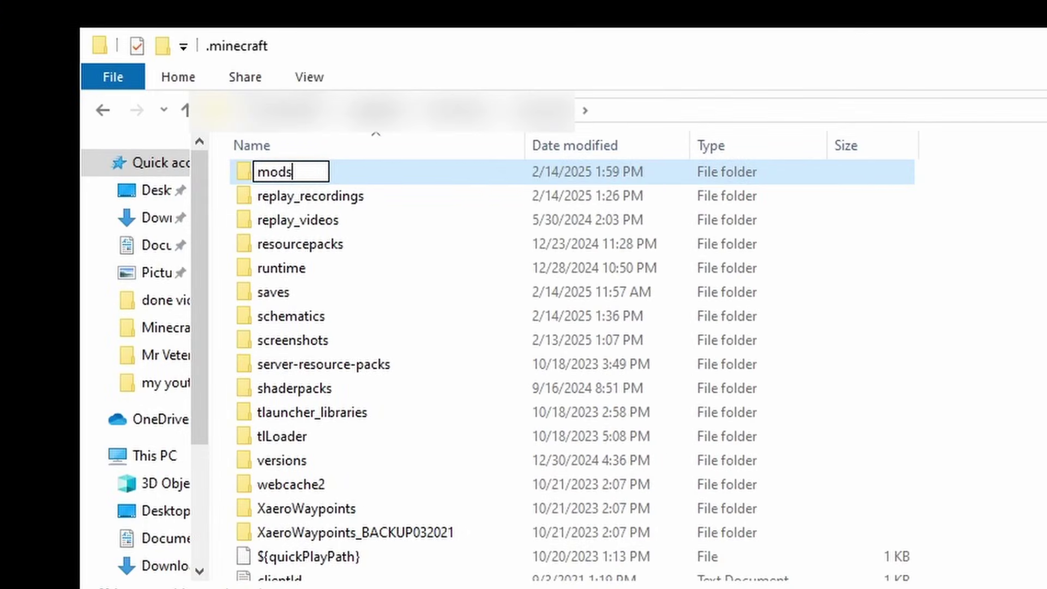
pyautogui.press('Return')
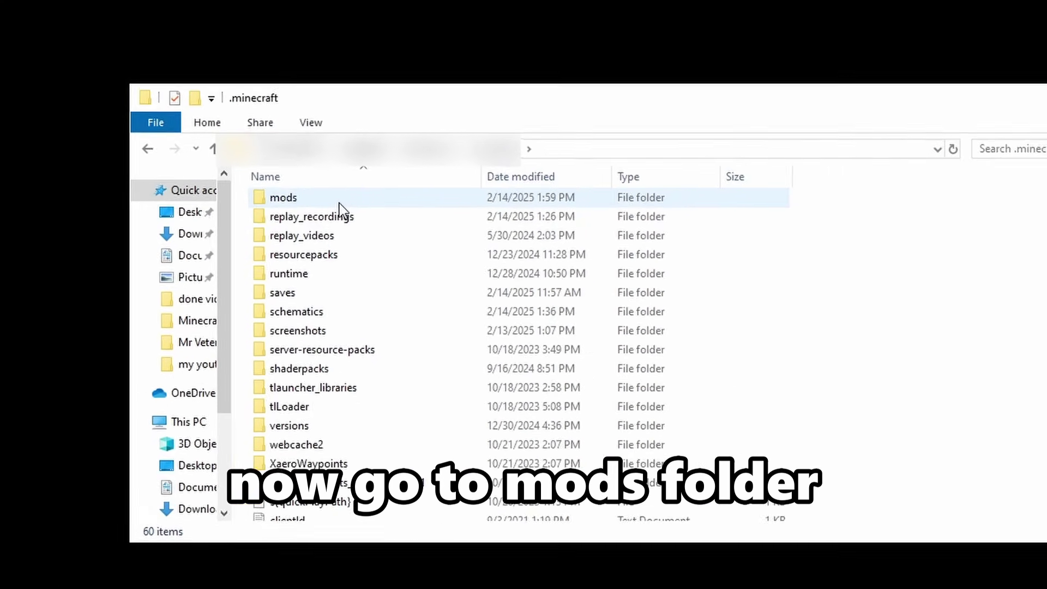
# - Move the litematica and malilib jar files from the desktop into the mods folder
pyautogui.doubleClick(349, 173)
pyautogui.moveTo(351, 178); pyautogui.dragTo(599, 183)
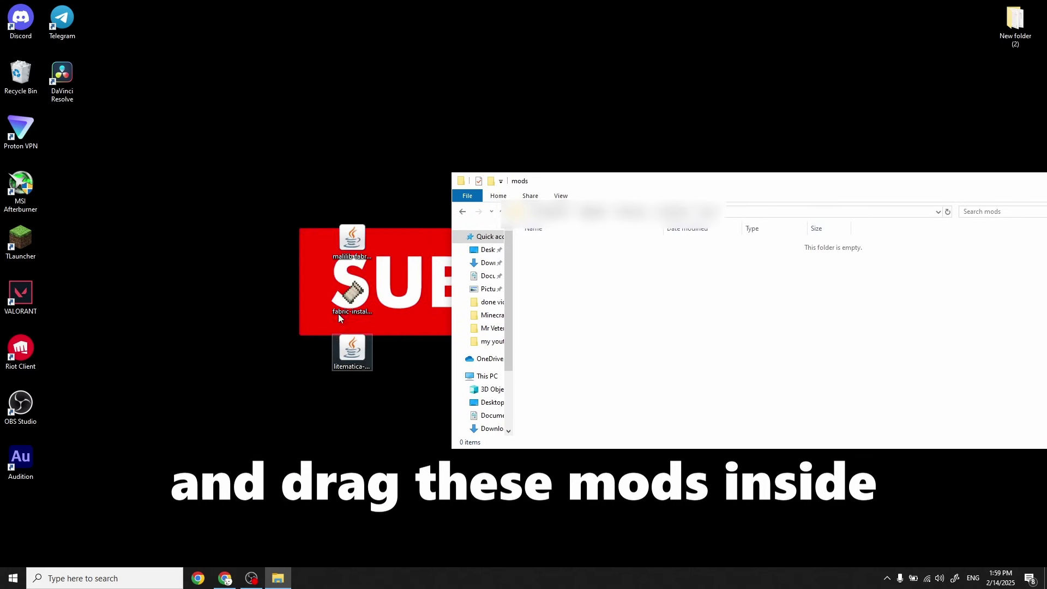
pyautogui.moveTo(375, 201); pyautogui.dragTo(441, 333)
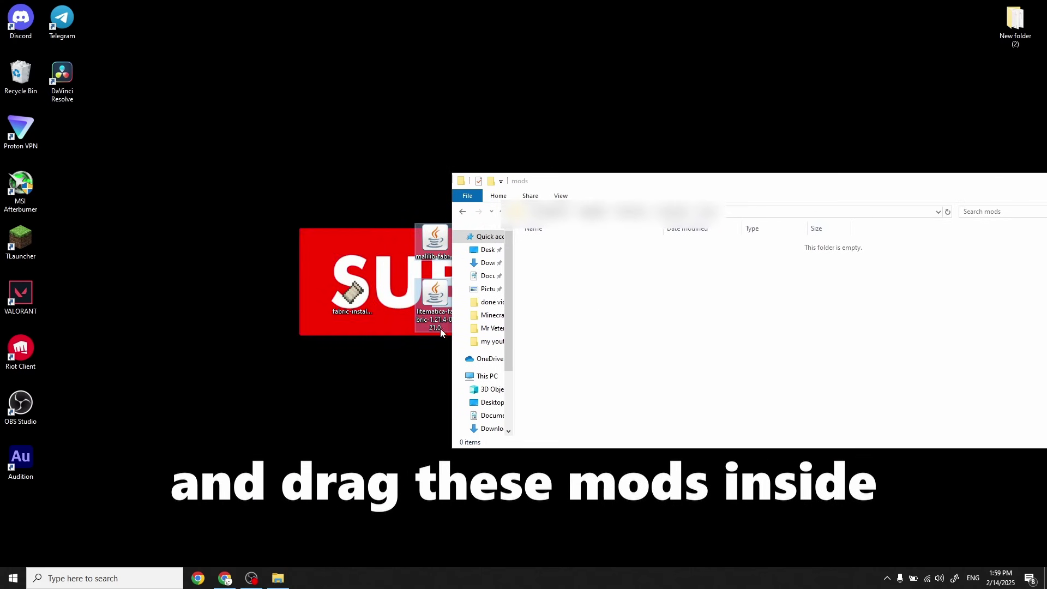
pyautogui.moveTo(515, 348); pyautogui.dragTo(605, 341)
pyautogui.click(603, 343)
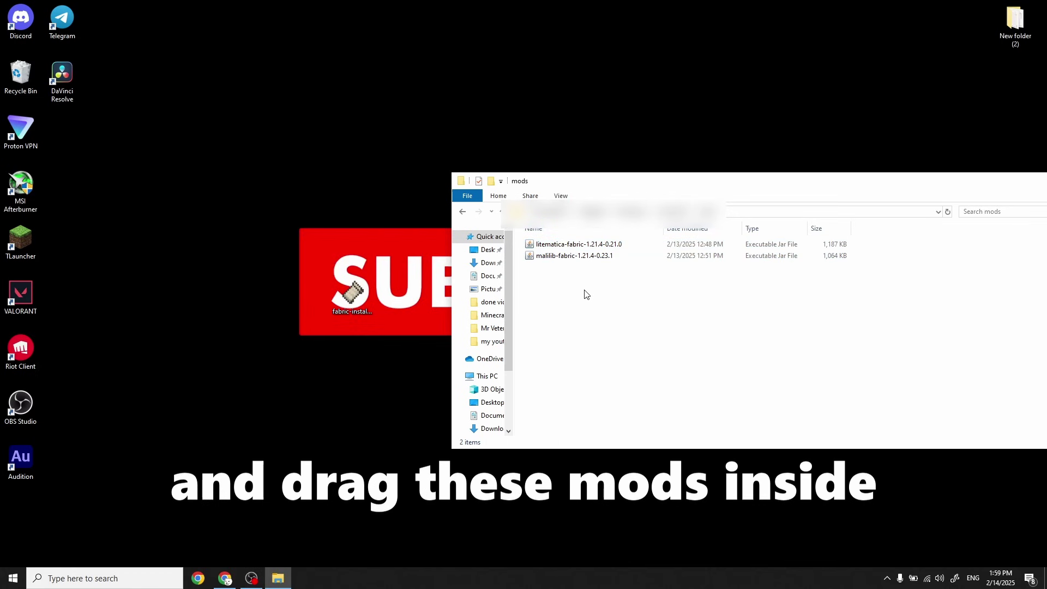
pyautogui.click(635, 257)
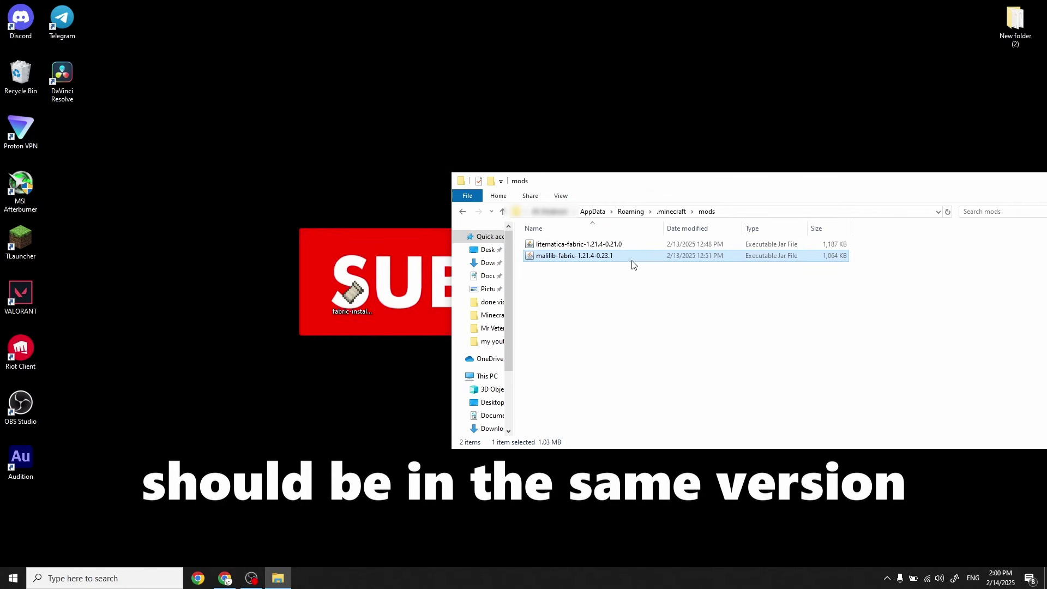
# - Drag the mods window to the screen centre and close it
pyautogui.moveTo(577, 185); pyautogui.dragTo(252, 198)
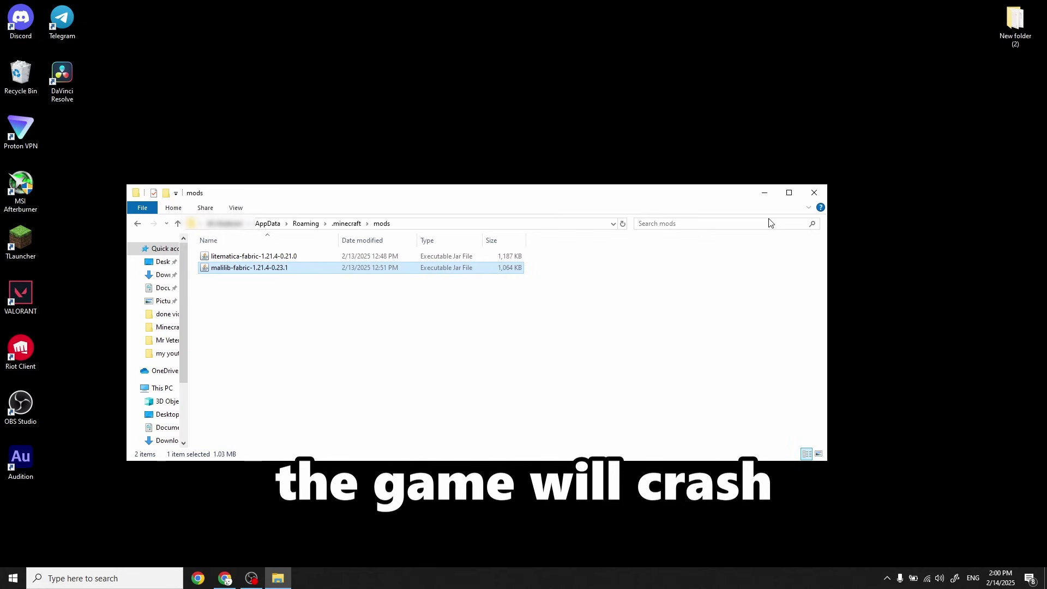
pyautogui.click(816, 197)
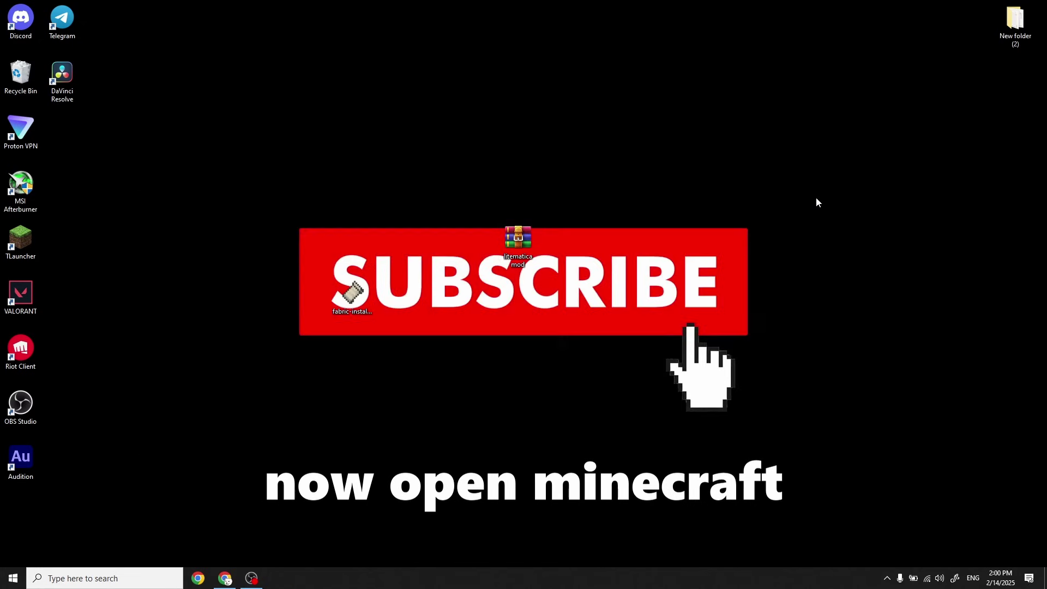
# - Start TLauncher and launch the game with Release fabric-loader-0.16.10-1.21.4
pyautogui.doubleClick(13, 246)
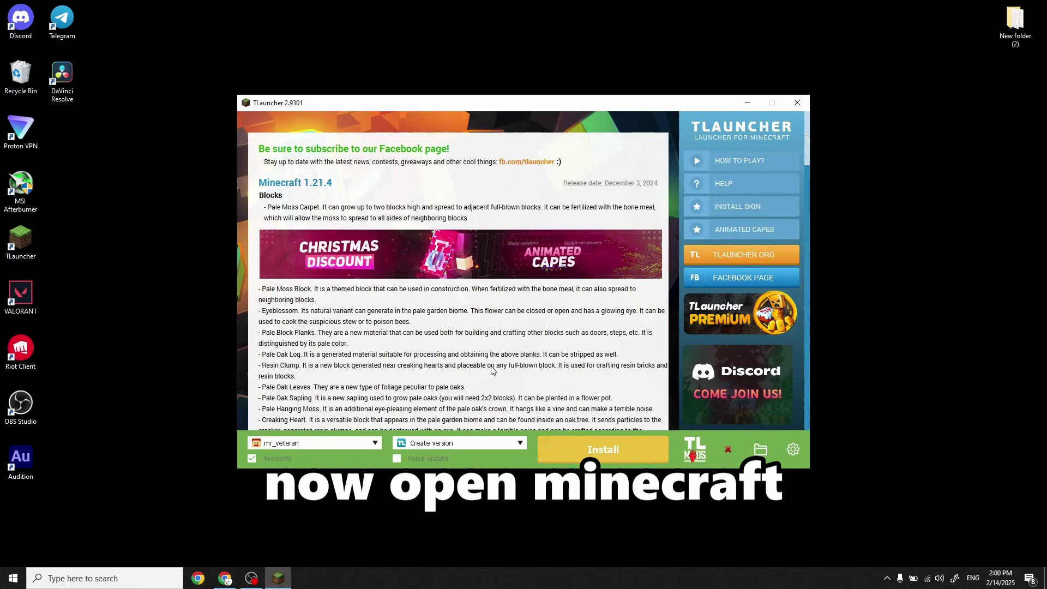
pyautogui.click(487, 444)
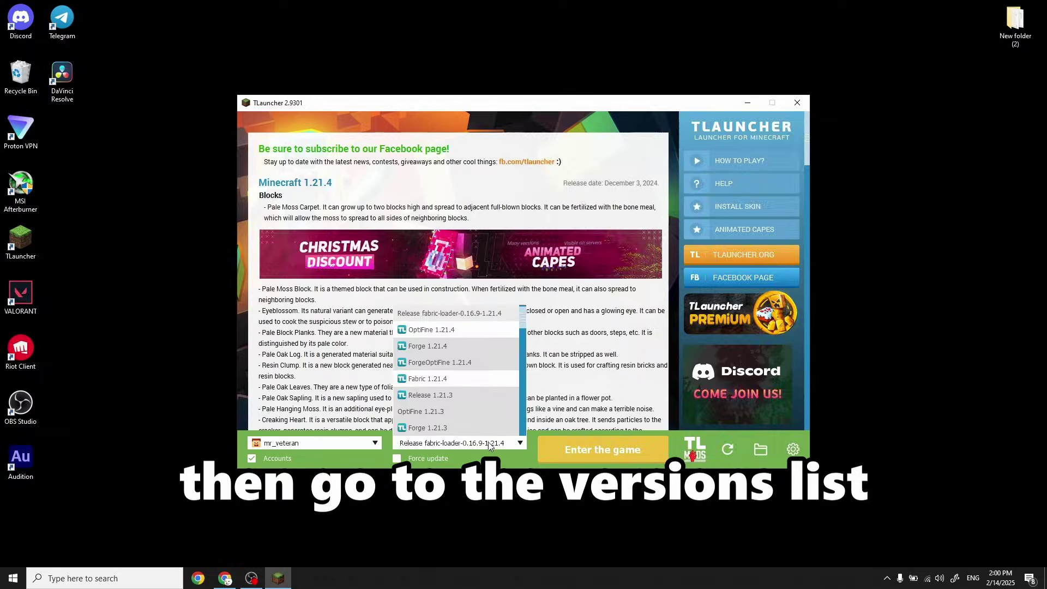
pyautogui.scroll(1, 552, 397)
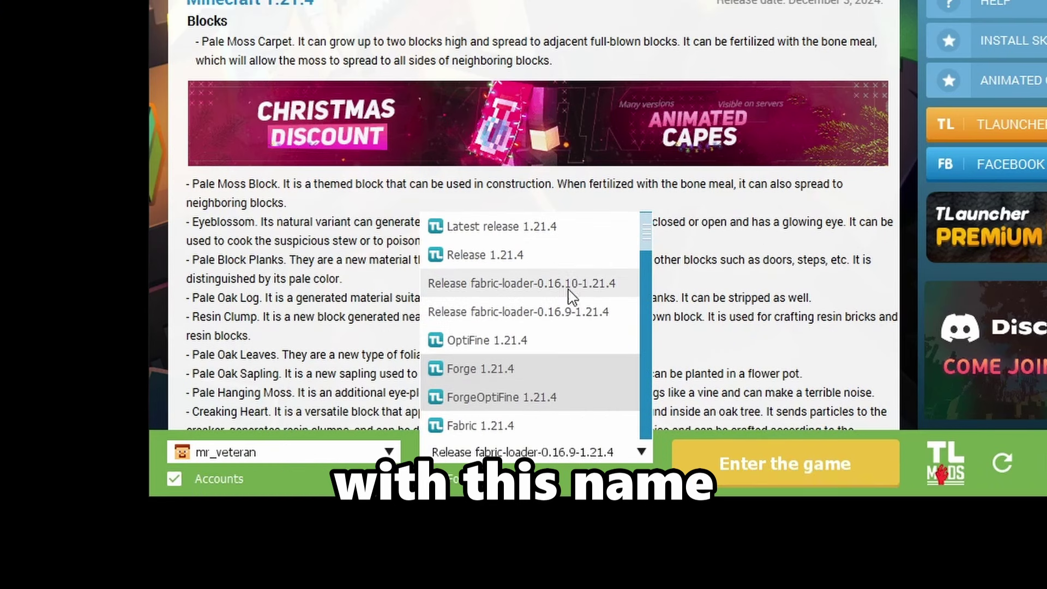
pyautogui.click(537, 298)
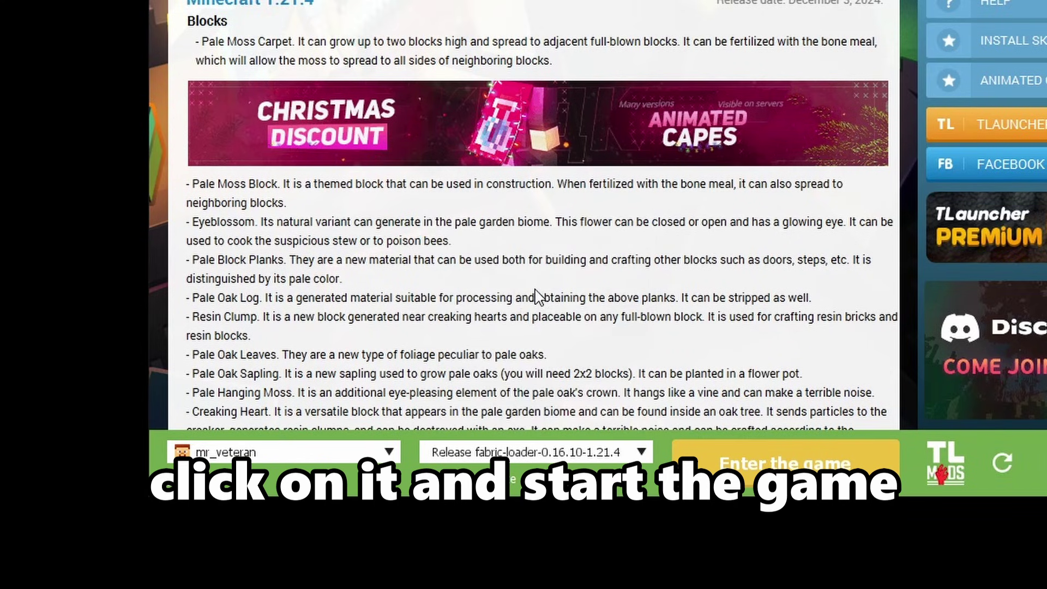
pyautogui.click(755, 472)
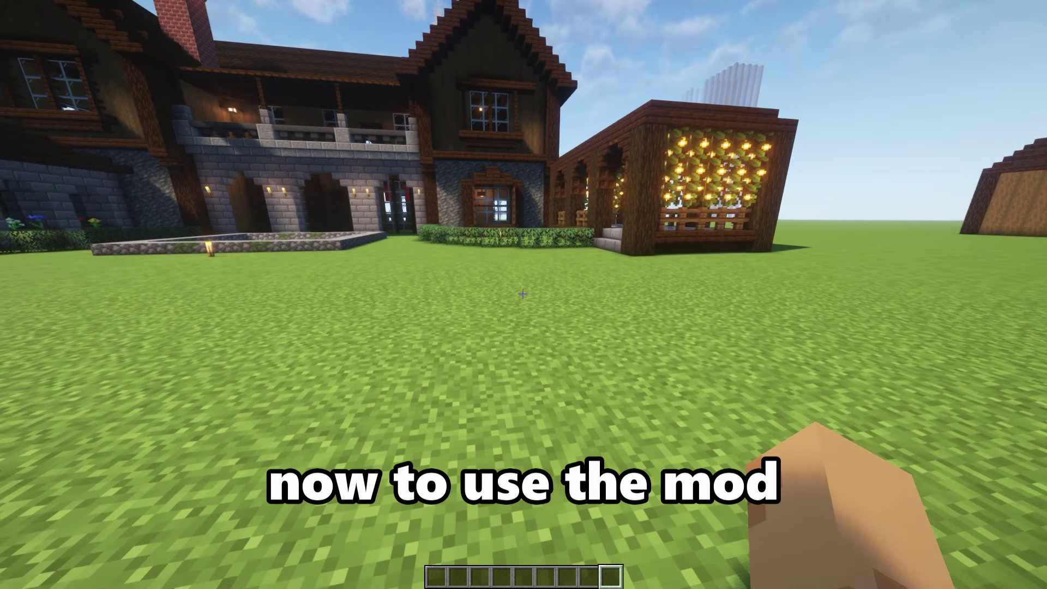
# - Search 'stic' in the creative inventory and put a stick in the first hotbar slot
pyautogui.press('e')
pyautogui.click(613, 208)
pyautogui.write('s')
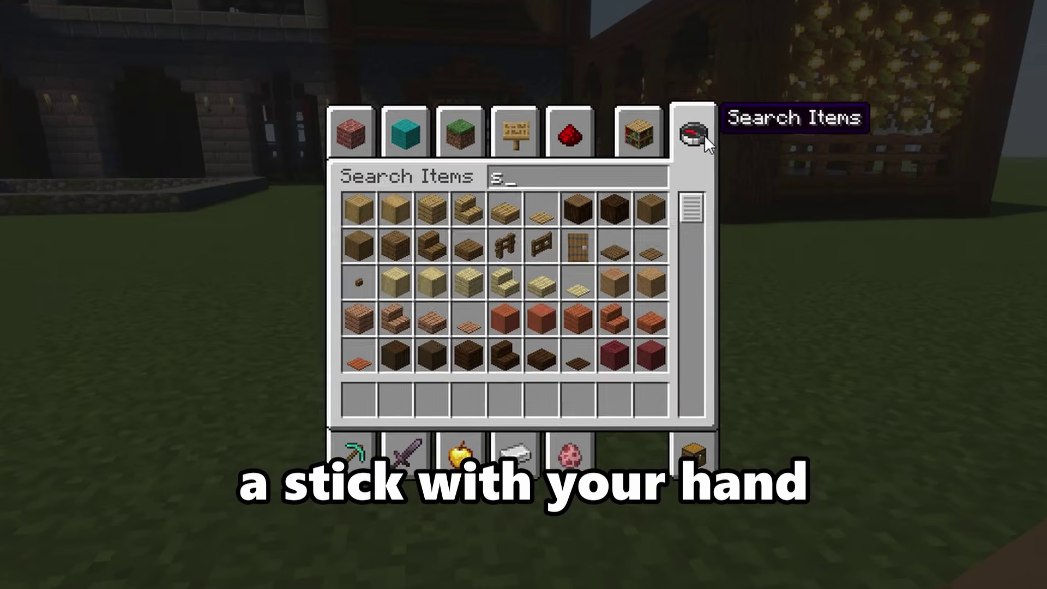
pyautogui.write('tic')
pyautogui.click(470, 215)
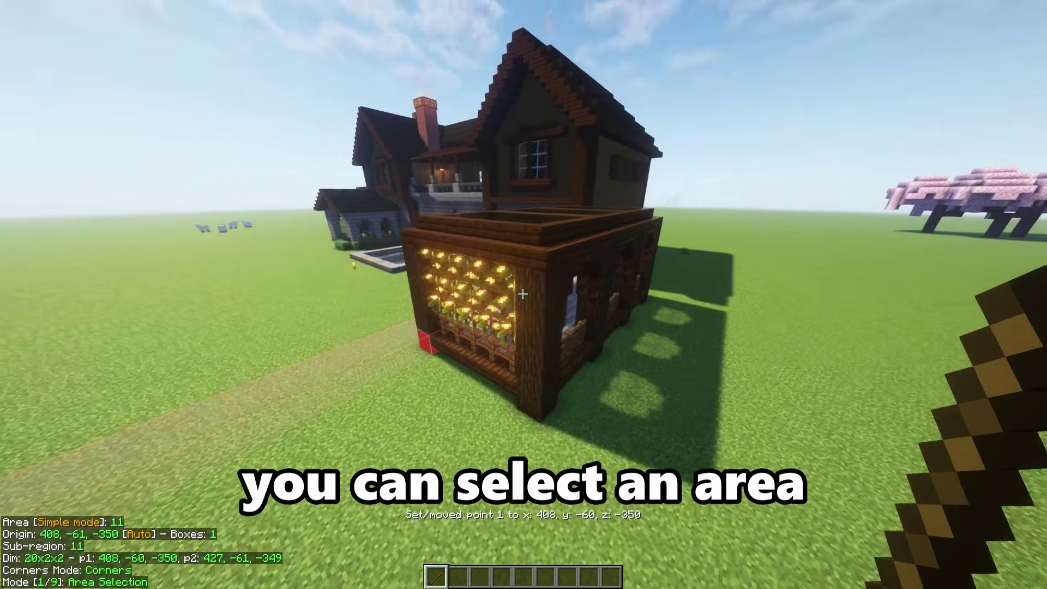
# - Mark a 13x6x7 selection around the small wooden building with the stick
pyautogui.rightClick(522, 294)
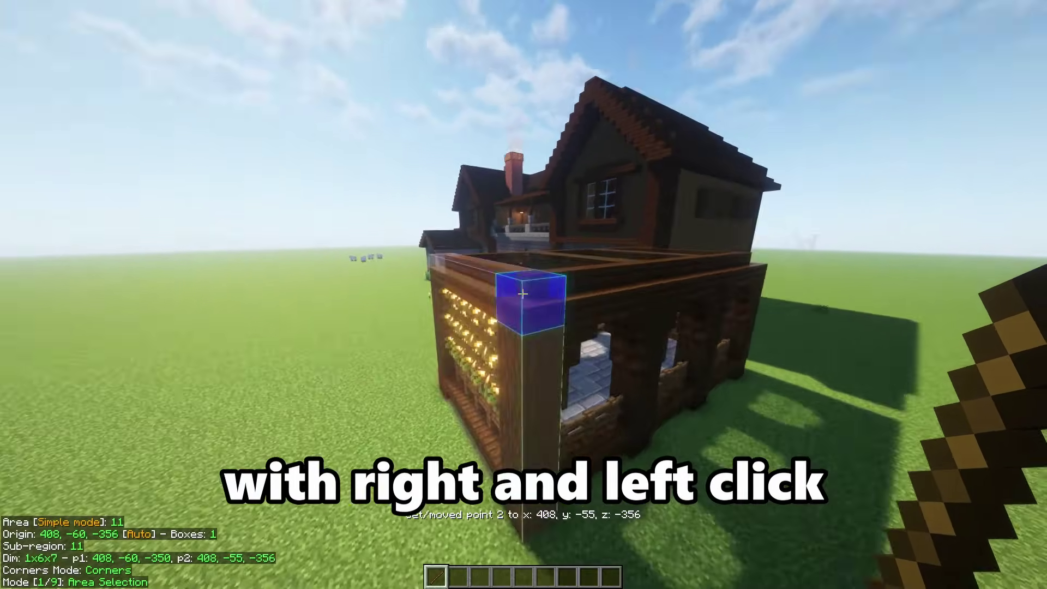
pyautogui.rightClick(522, 294)
pyautogui.rightClick(522, 294)
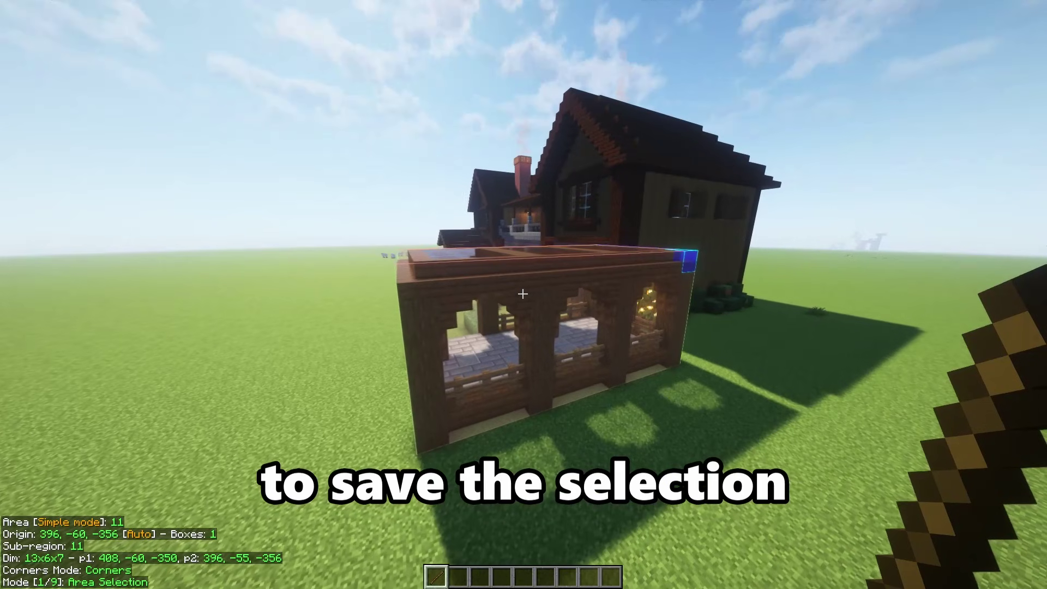
# - Save the selection from the Area Editor as schematic 'whatever', then open Load Schematics
pyautogui.press('m')
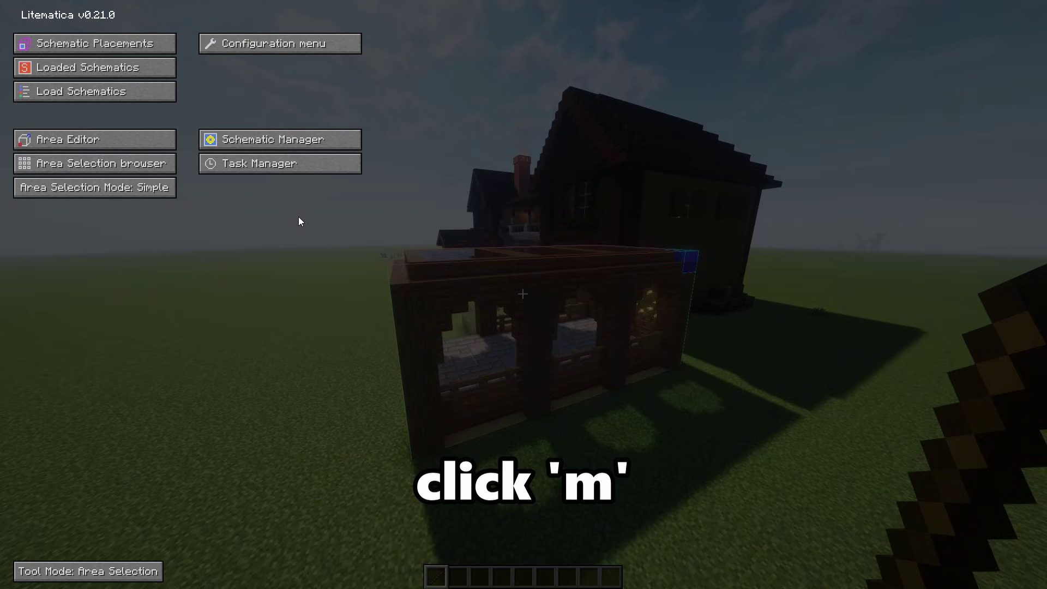
pyautogui.click(121, 143)
pyautogui.click(87, 241)
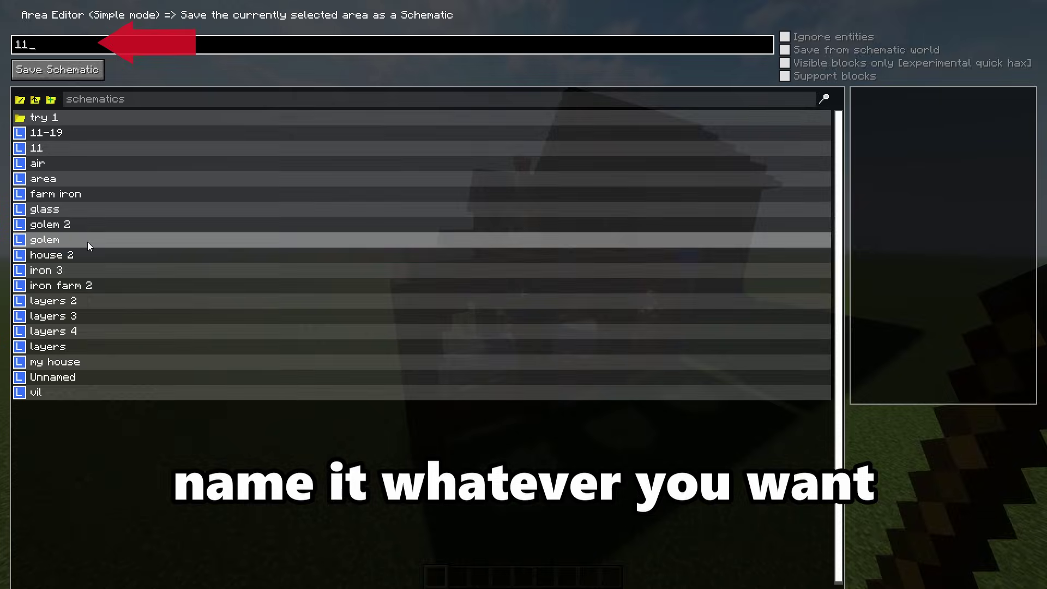
pyautogui.press('BackSpace')
pyautogui.press('BackSpace')
pyautogui.write('whateve')
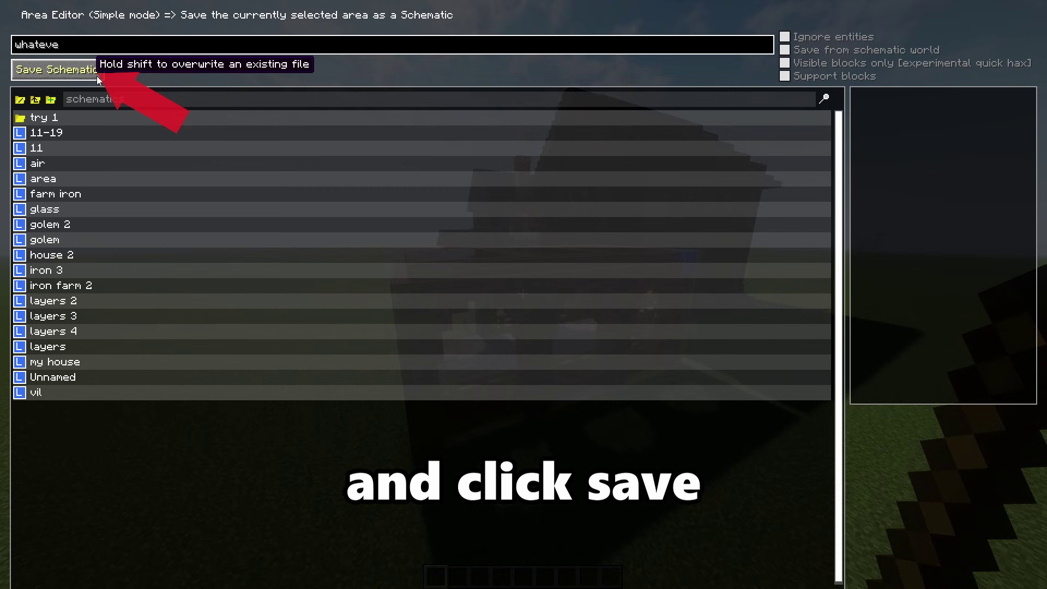
pyautogui.write('r')
pyautogui.click(87, 73)
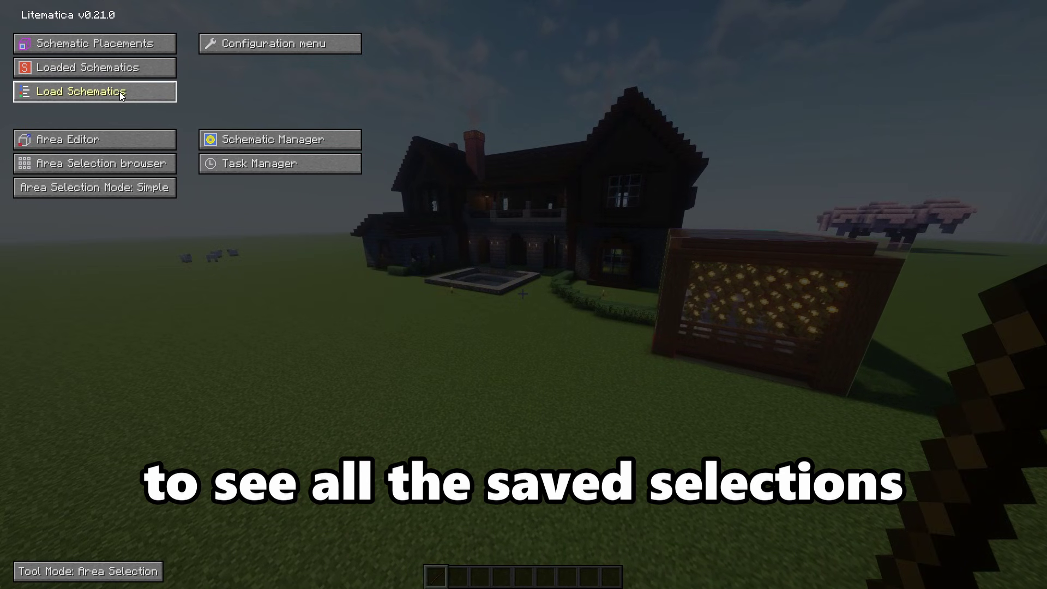
pyautogui.click(120, 91)
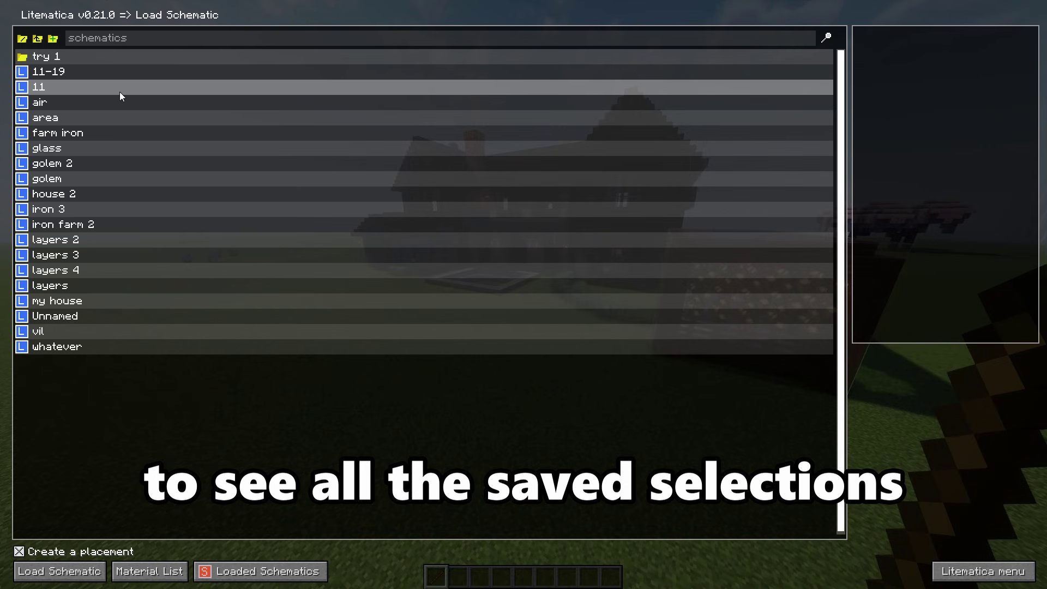
# - Select 'whatever', check its material list, and load it into memory
pyautogui.click(103, 348)
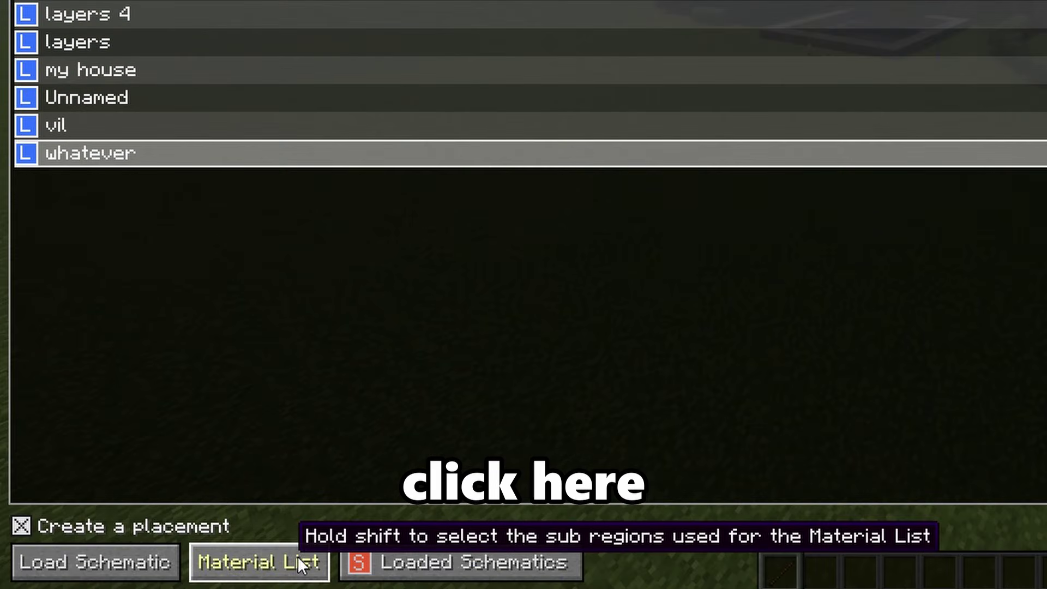
pyautogui.click(170, 571)
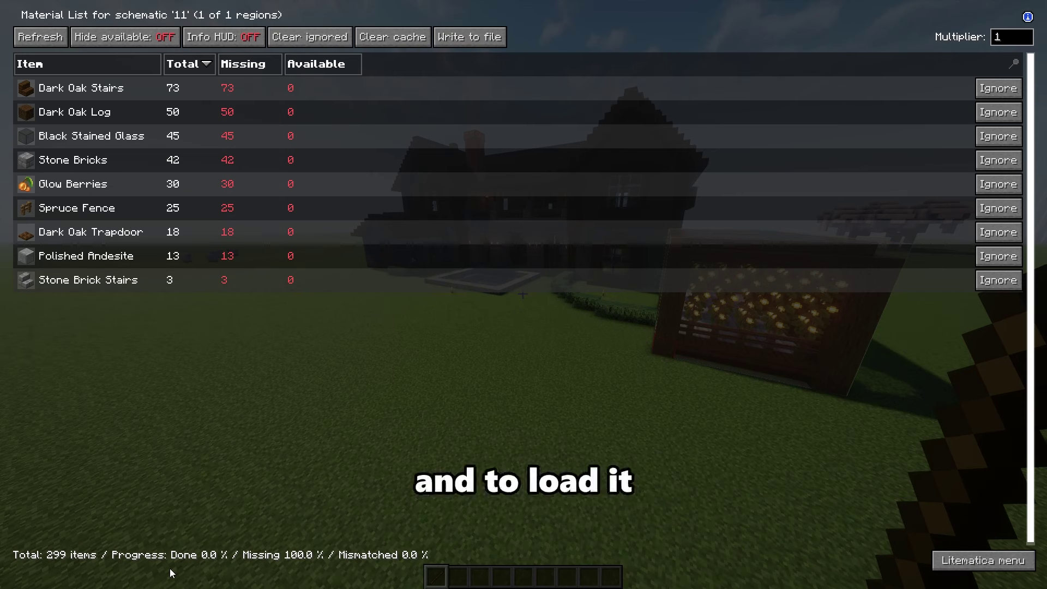
pyautogui.press('Escape')
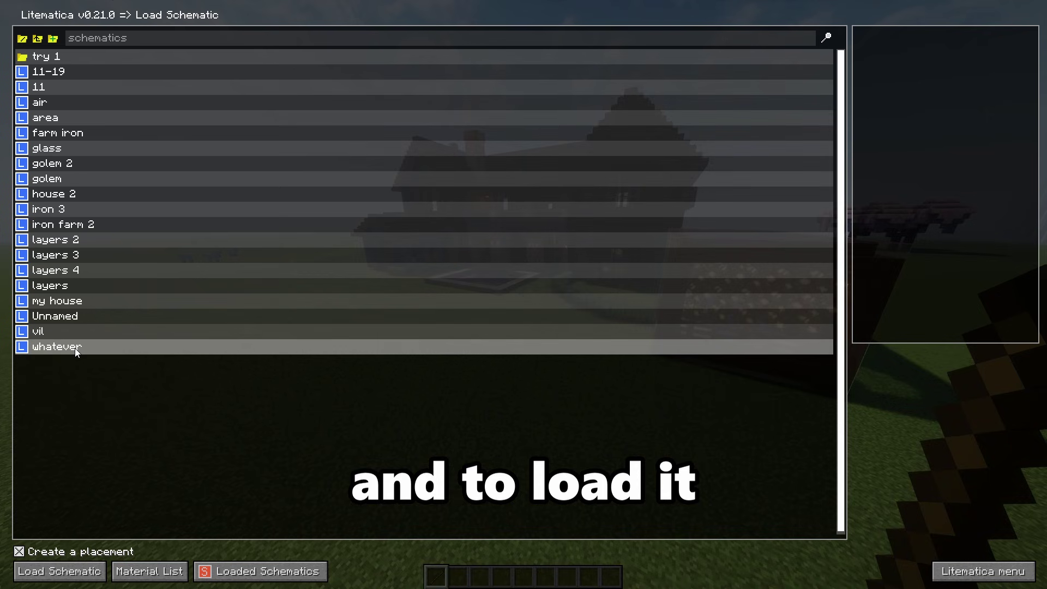
pyautogui.click(76, 577)
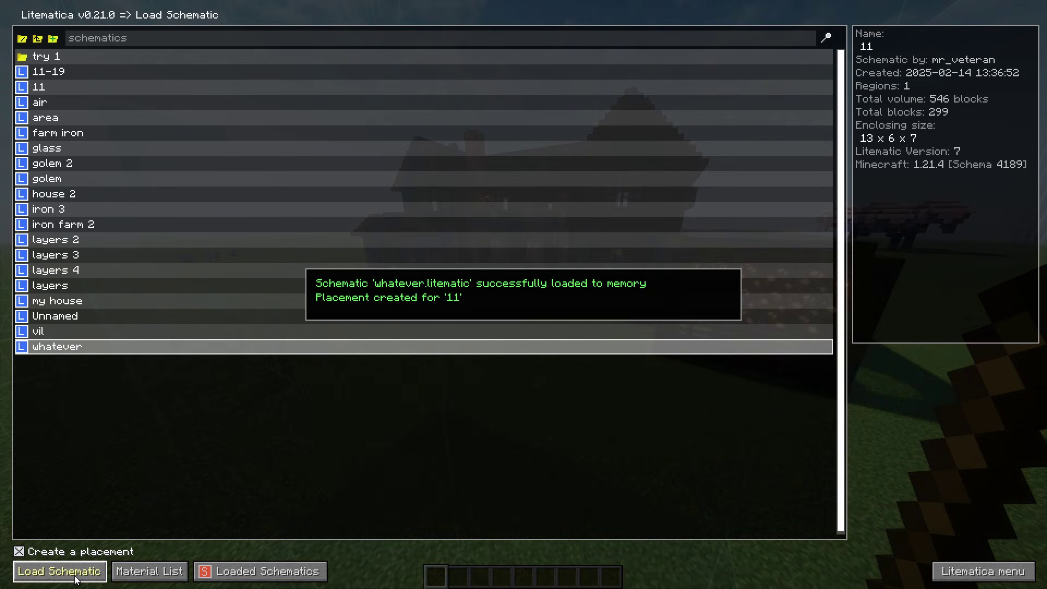
# - Create a placement from Loaded Schematics and return to the world
pyautogui.click(243, 579)
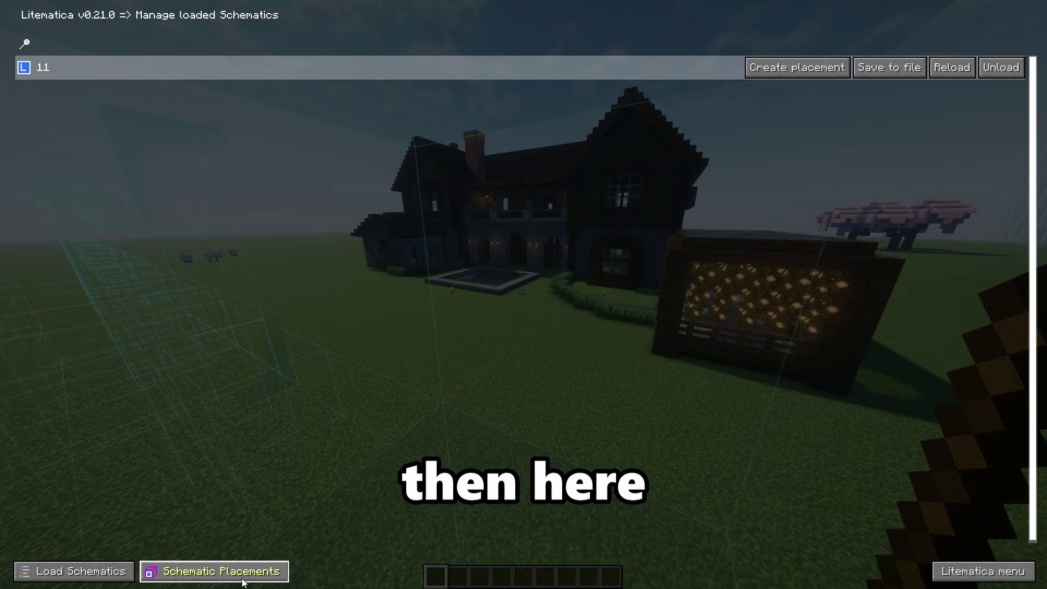
pyautogui.click(800, 71)
pyautogui.press('Escape')
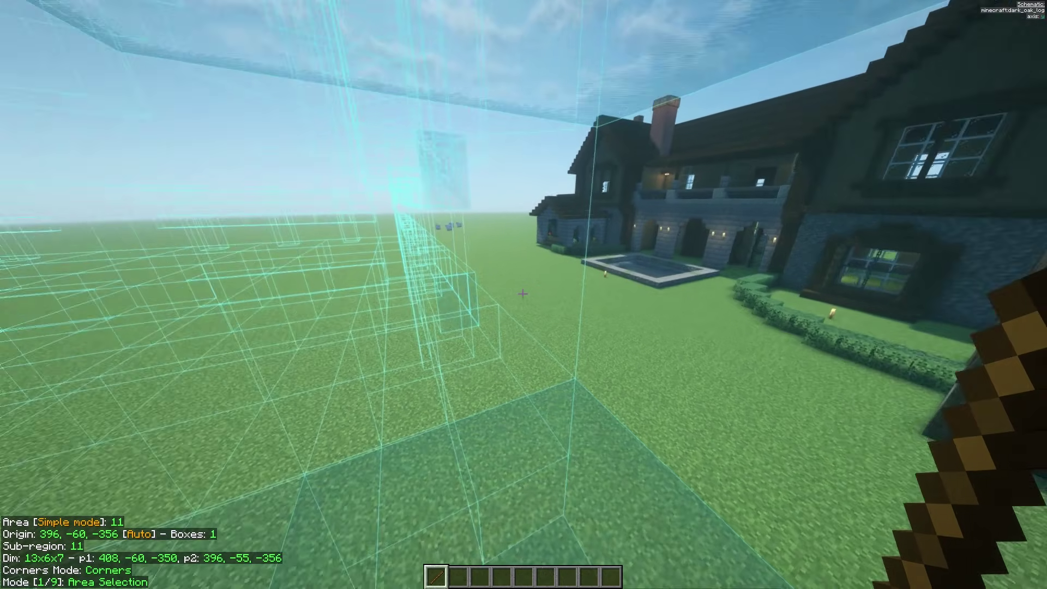
# - Switch Litematica's tool mode to Paste Schematic in world
pyautogui.scroll(-4, 523, 294)
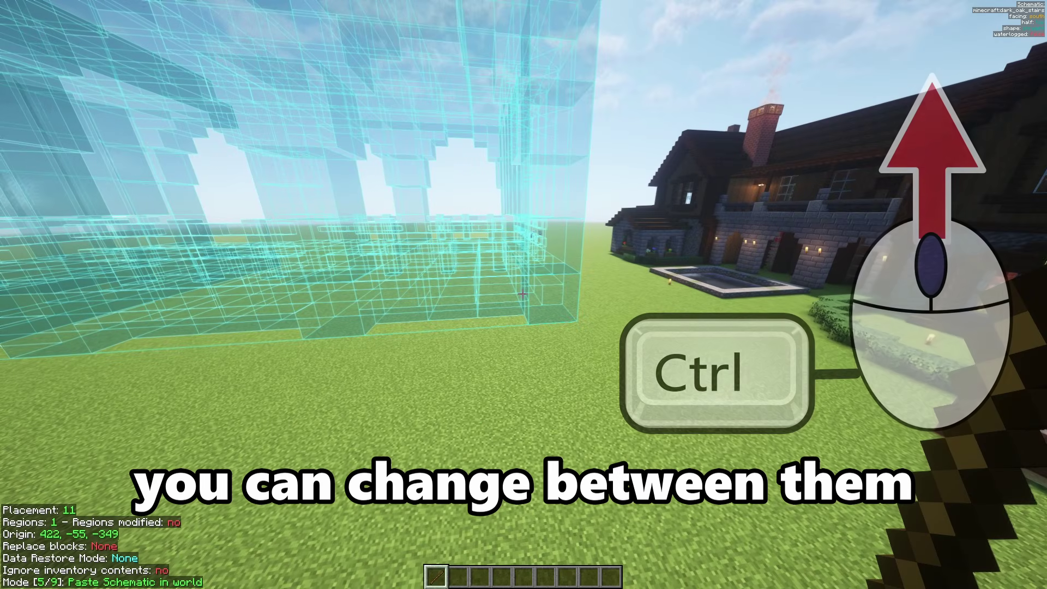
pyautogui.scroll(-2, 523, 295)
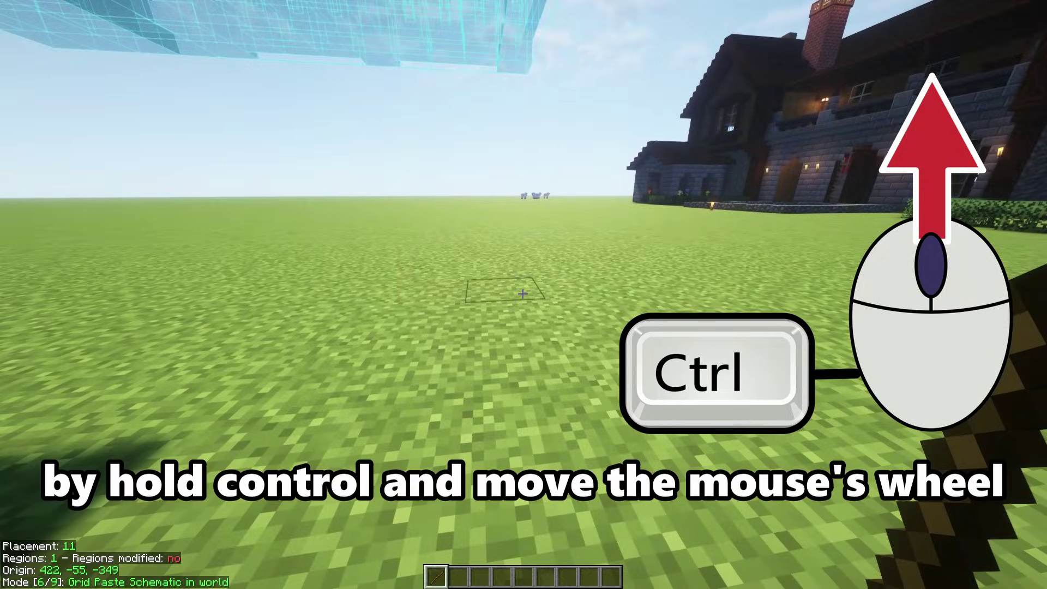
pyautogui.scroll(2, 523, 295)
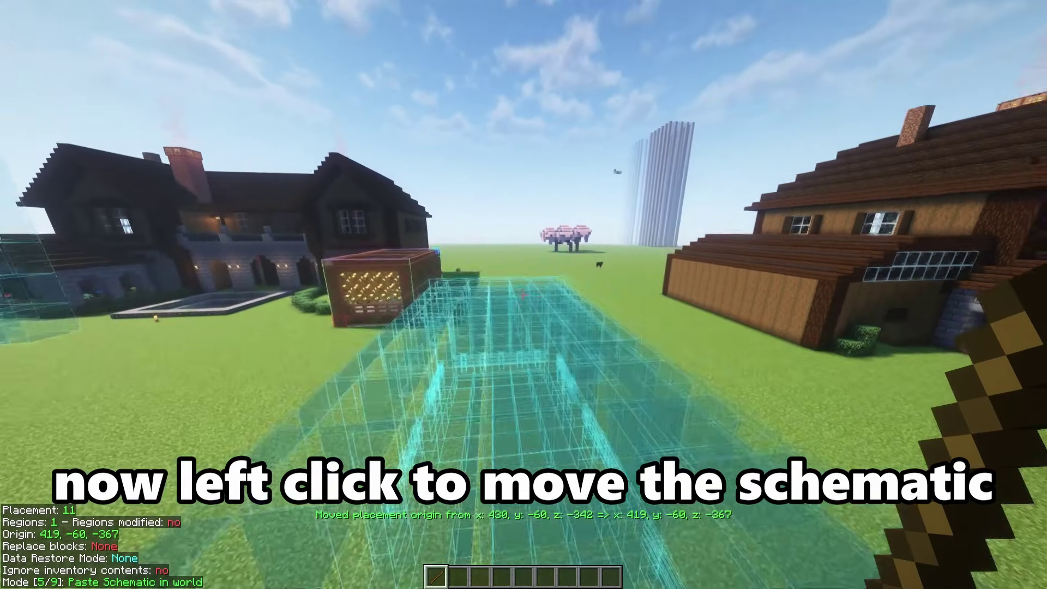
# - Move placement '11' onto open grass between the buildings, at origin 384, -60, -376
pyautogui.click(522, 293)
pyautogui.click(522, 293)
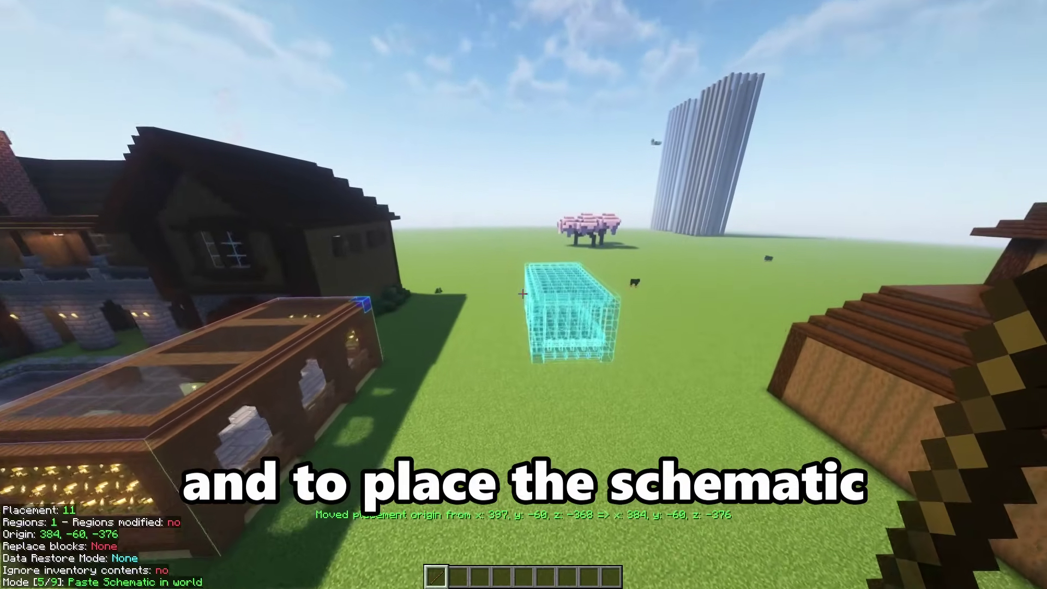
pyautogui.press('m')
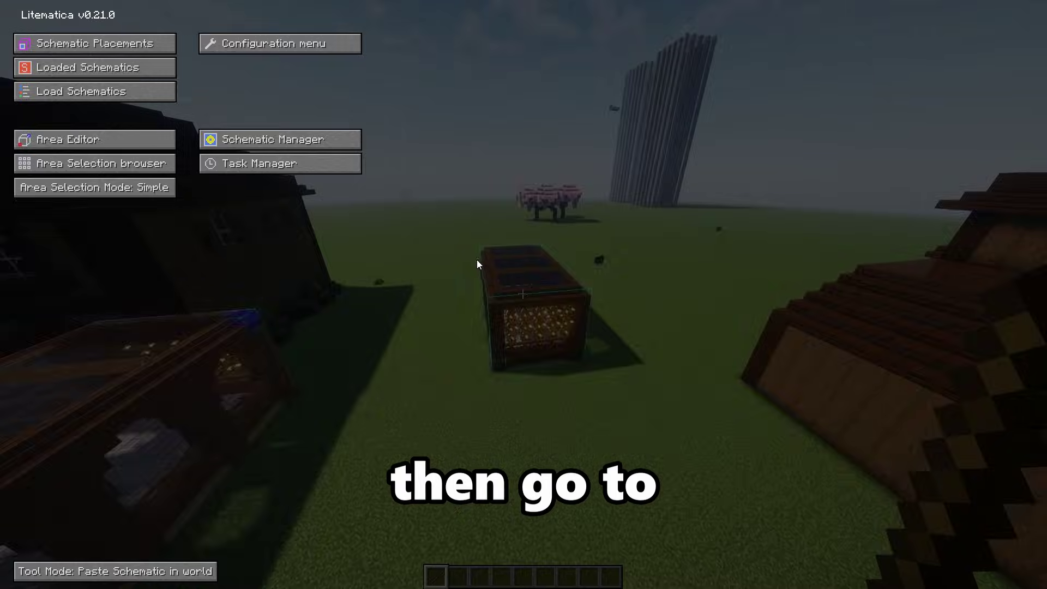
# - Confirm the executeOperation hotkey in Hotkeys and paste schematic '11' as real blocks with KP_1
pyautogui.click(274, 44)
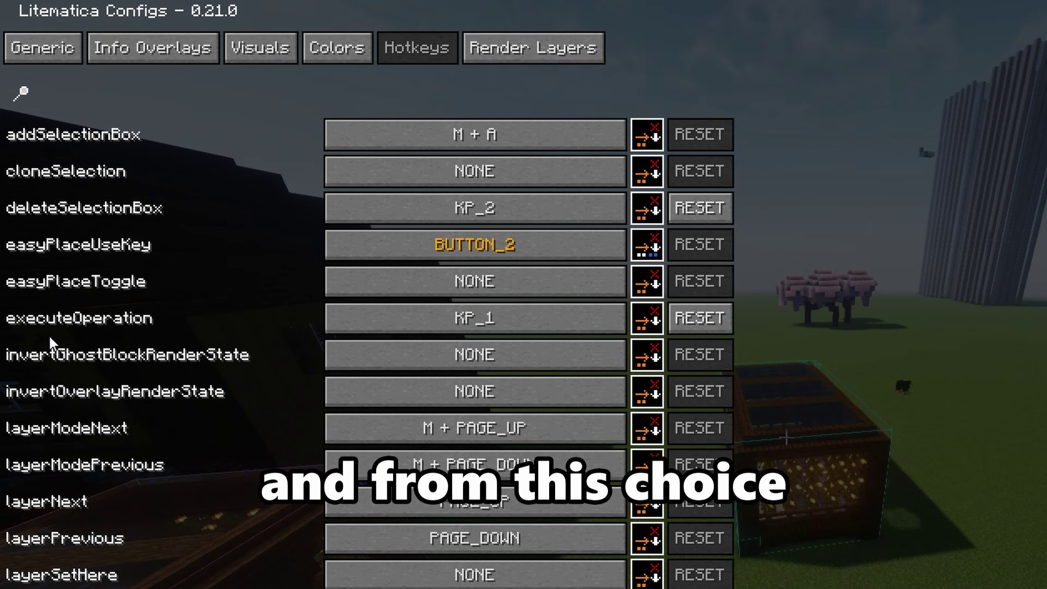
pyautogui.click(493, 325)
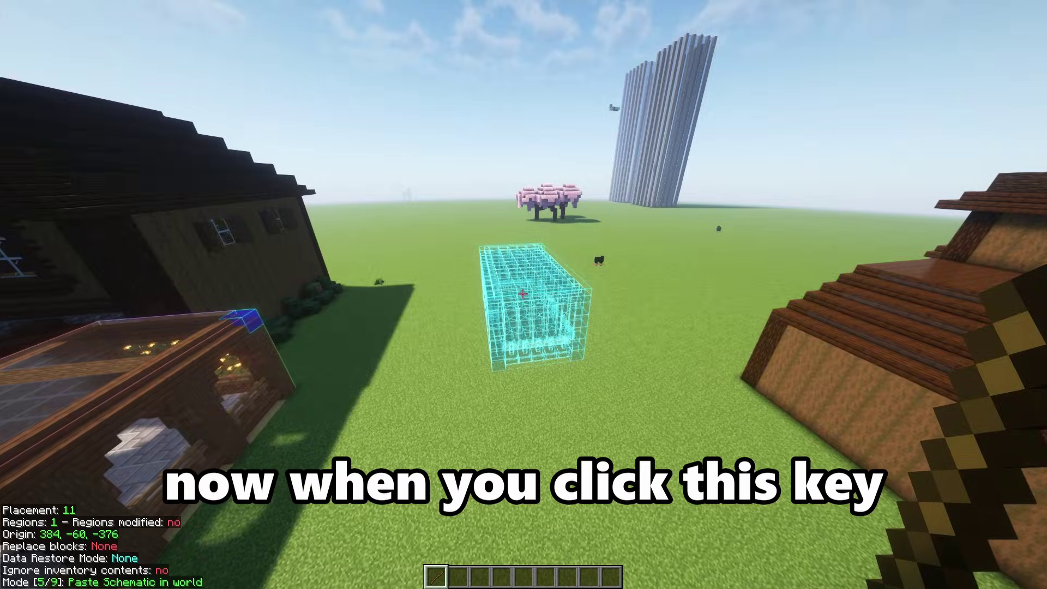
pyautogui.press('KP_1')
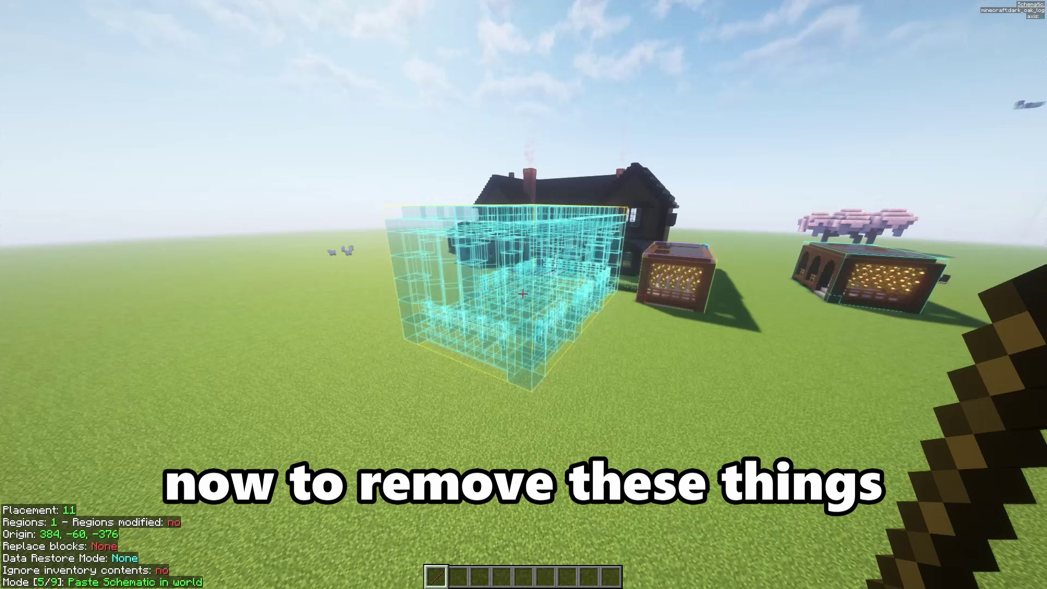
# - Unload schematic '11' in Loaded Schematics to clear its hologram and return to the world
pyautogui.press('m')
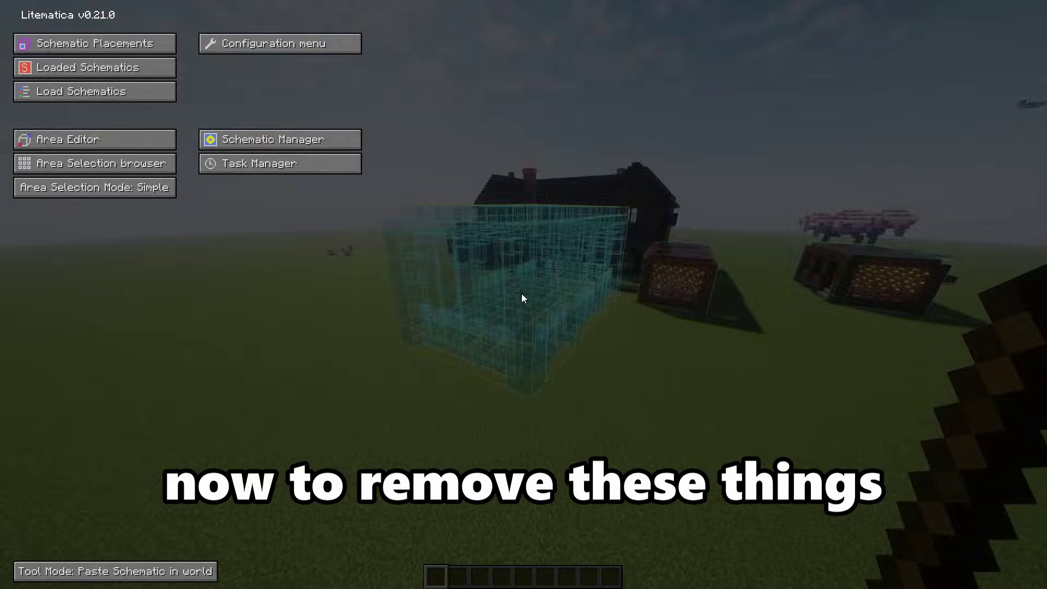
pyautogui.click(132, 69)
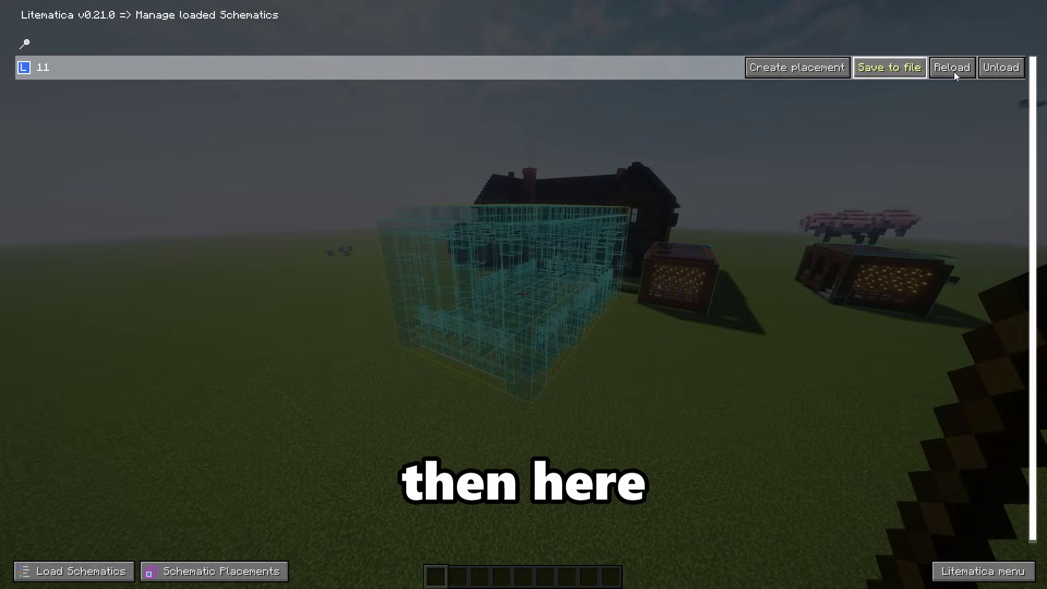
pyautogui.click(1001, 68)
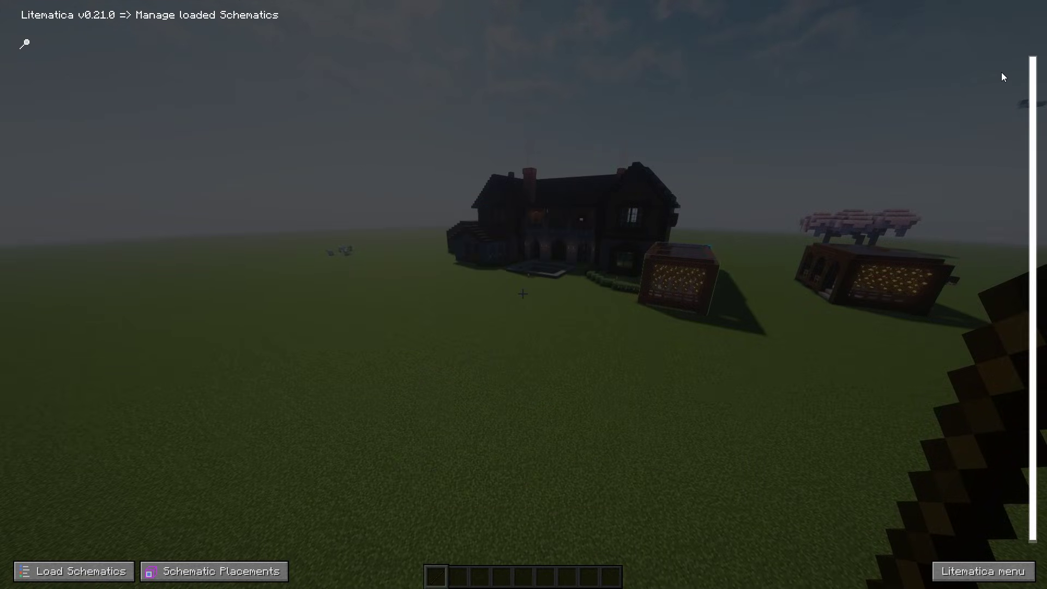
pyautogui.press('Escape')
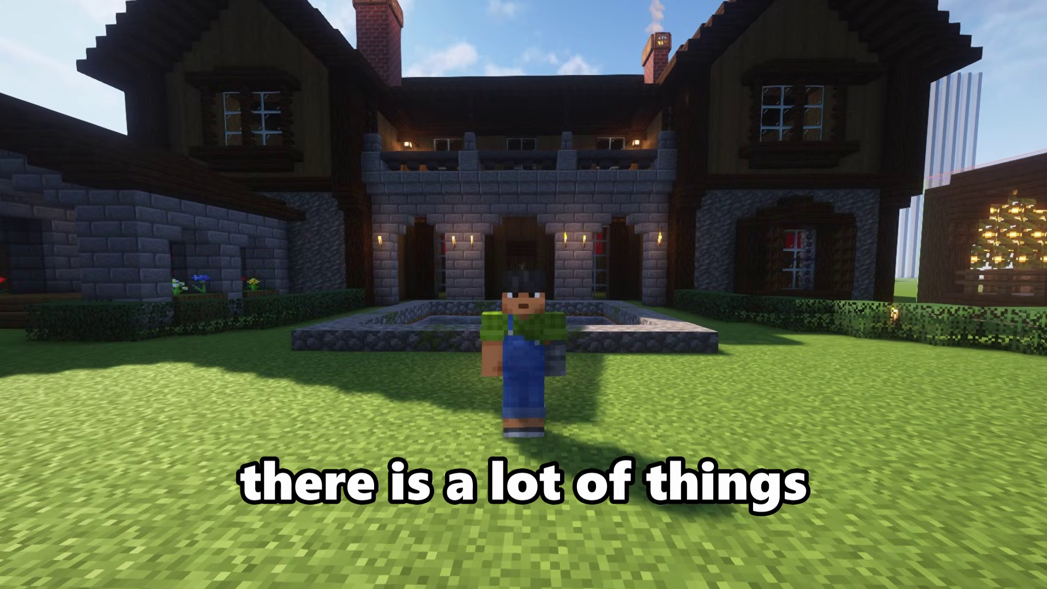